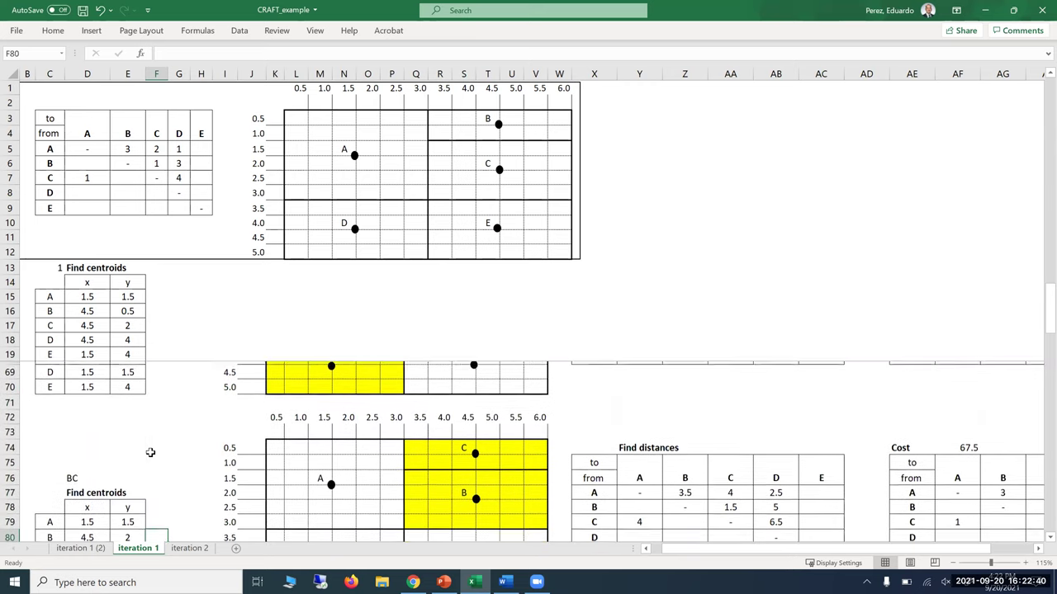
# Examine the layouts, centroids, distances and costs for the BC and CE department exchanges on the iteration 1 sheet.
pyautogui.press('Down')
pyautogui.press('Down')
pyautogui.press('Down')
pyautogui.press('Down')
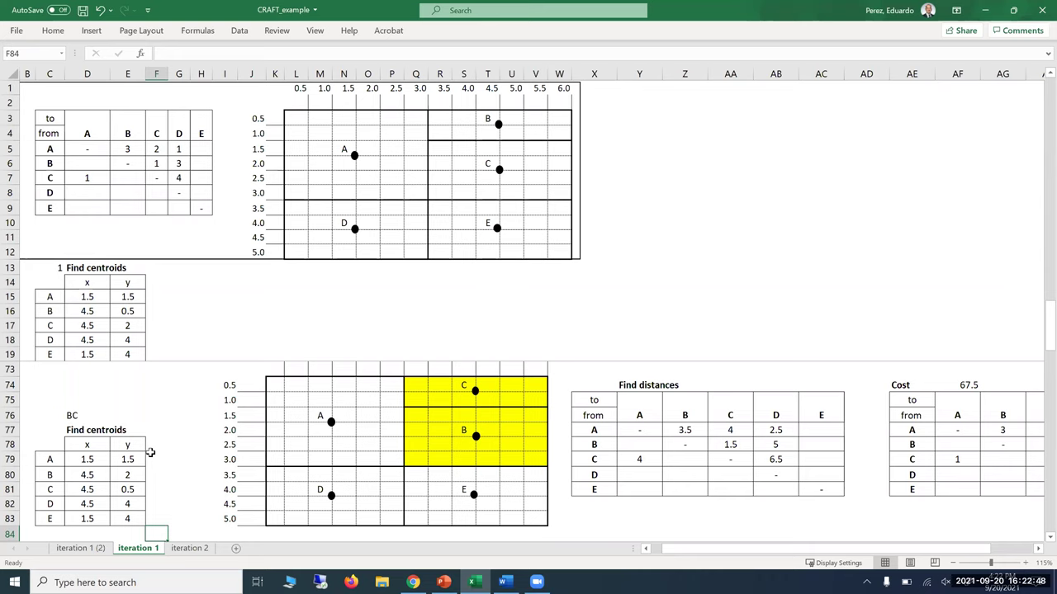
pyautogui.press('Down')
pyautogui.press('Down')
pyautogui.press('Down')
pyautogui.press('Down')
pyautogui.press('Down')
pyautogui.press('Down')
pyautogui.press('Down')
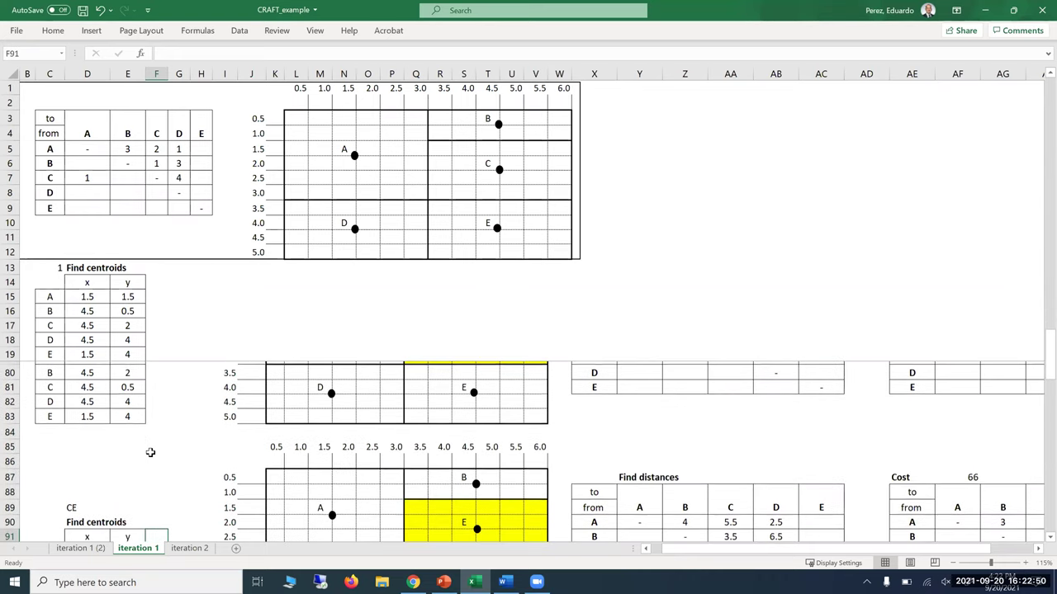
pyautogui.press('Down')
pyautogui.press('Down')
pyautogui.press('Down')
pyautogui.press('Down')
pyautogui.press('Down')
pyautogui.press('Down')
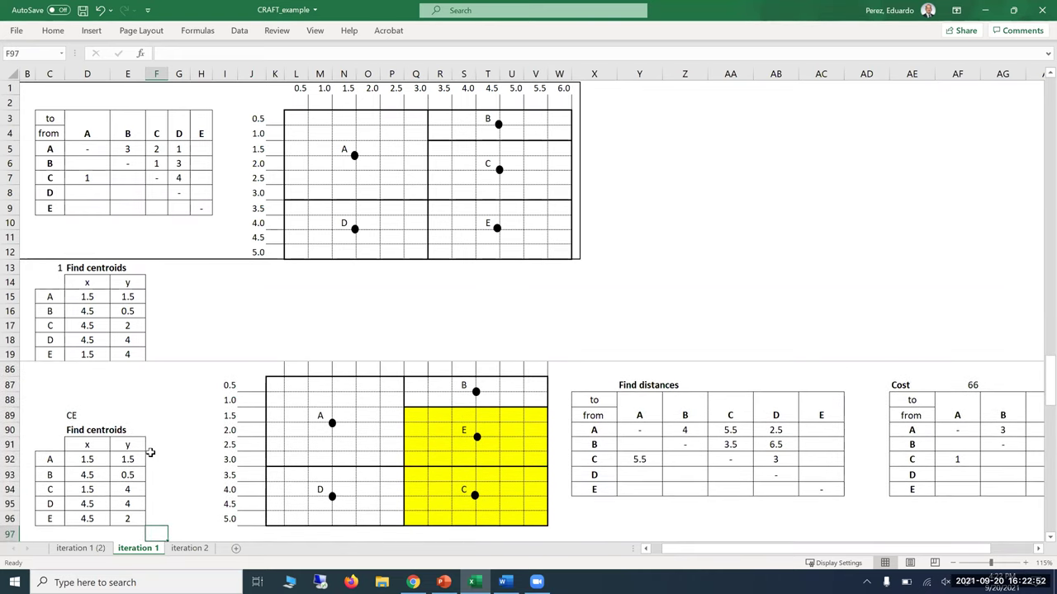
# Examine the layout, centroids, distance table and cost for the DE department exchange.
pyautogui.press('Down')
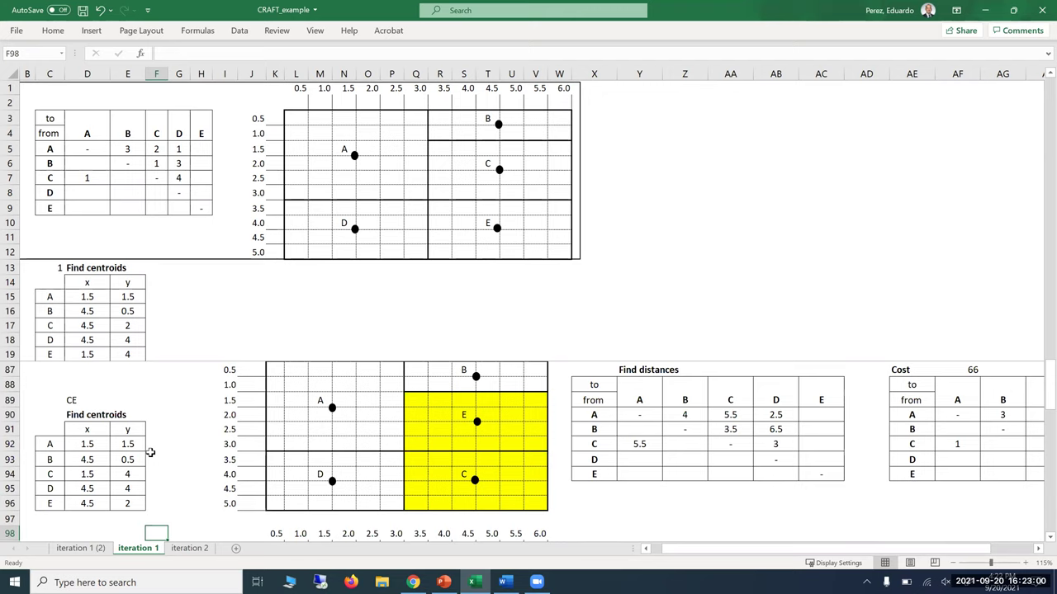
pyautogui.press('Down')
pyautogui.press('Down')
pyautogui.press('Down')
pyautogui.press('Down')
pyautogui.press('Down')
pyautogui.press('Down')
pyautogui.press('Down')
pyautogui.press('Down')
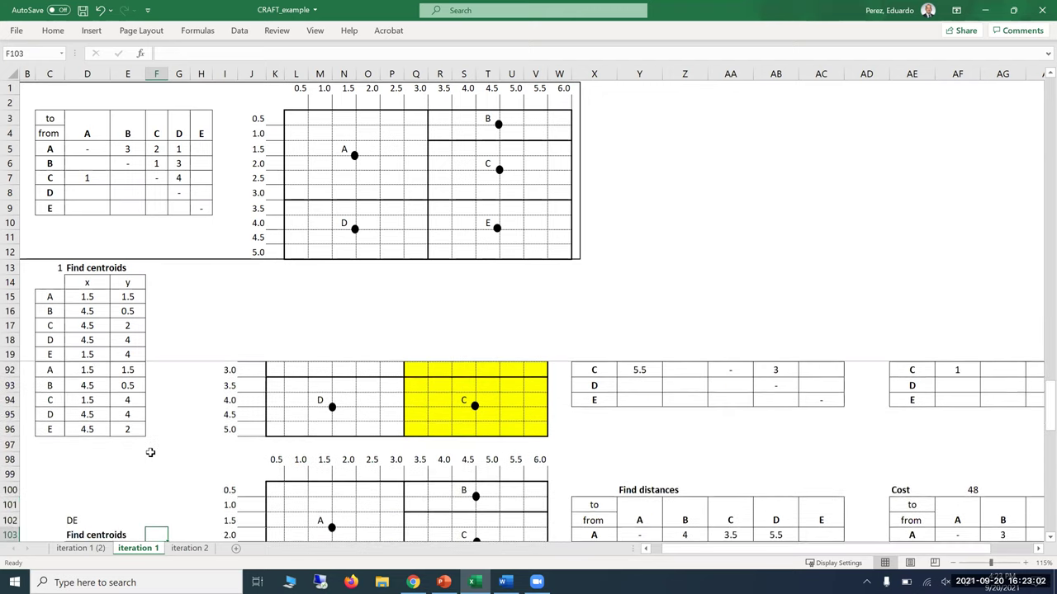
pyautogui.press('Down')
pyautogui.press('Down')
pyautogui.press('Down')
pyautogui.press('Down')
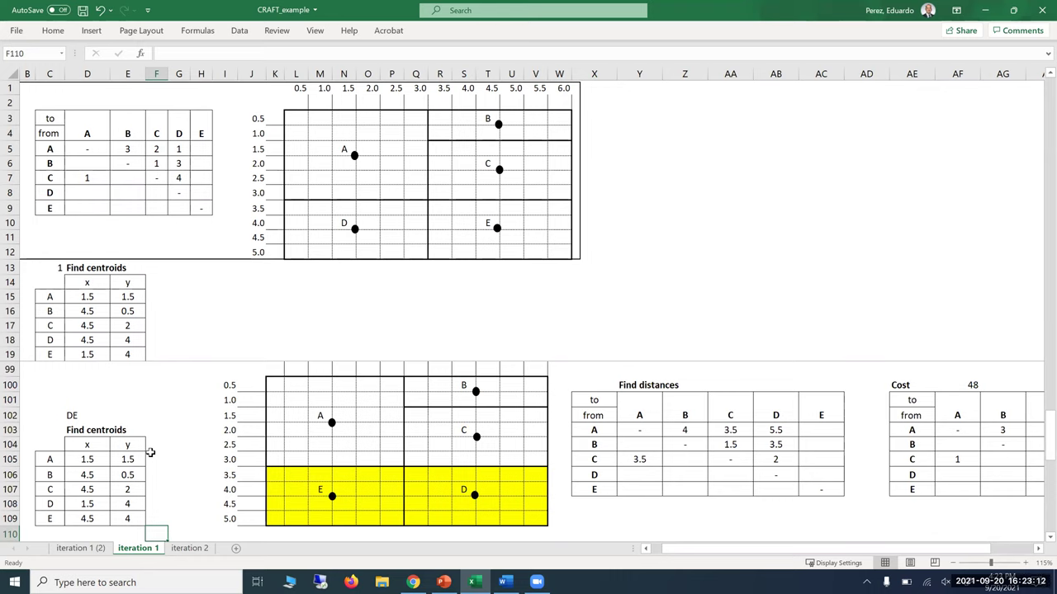
# Review the updated layout and new department centroids in section 5 of the iteration 1 sheet.
pyautogui.press('Down')
pyautogui.press('Down')
pyautogui.press('Down')
pyautogui.press('Down')
pyautogui.press('Down')
pyautogui.press('Down')
pyautogui.press('Down')
pyautogui.press('Down')
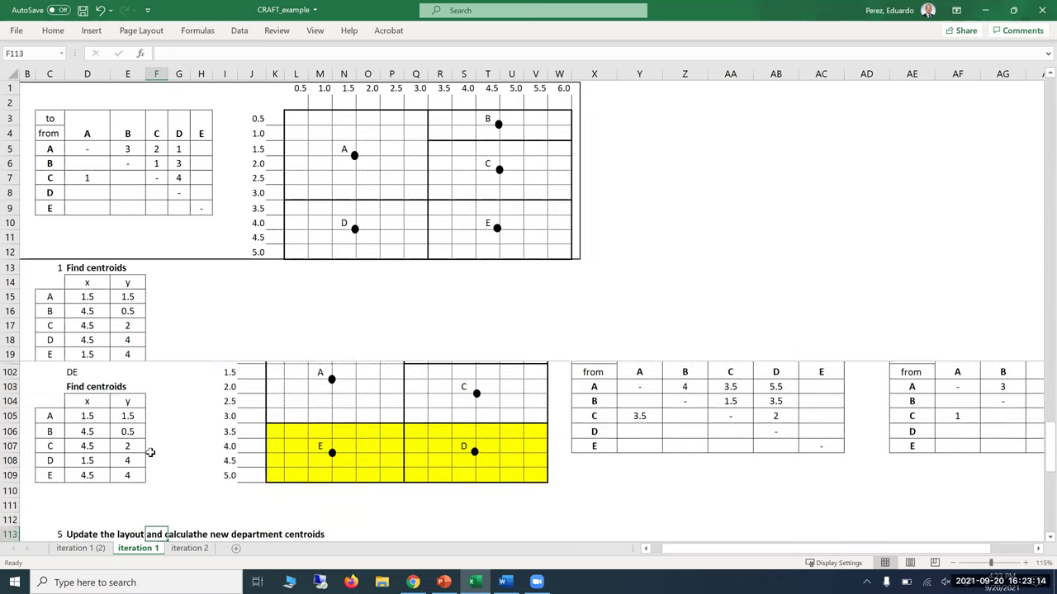
pyautogui.press('Down')
pyautogui.press('Down')
pyautogui.press('Down')
pyautogui.press('Down')
pyautogui.press('Down')
pyautogui.press('Down')
pyautogui.press('Down')
pyautogui.press('Down')
pyautogui.press('Down')
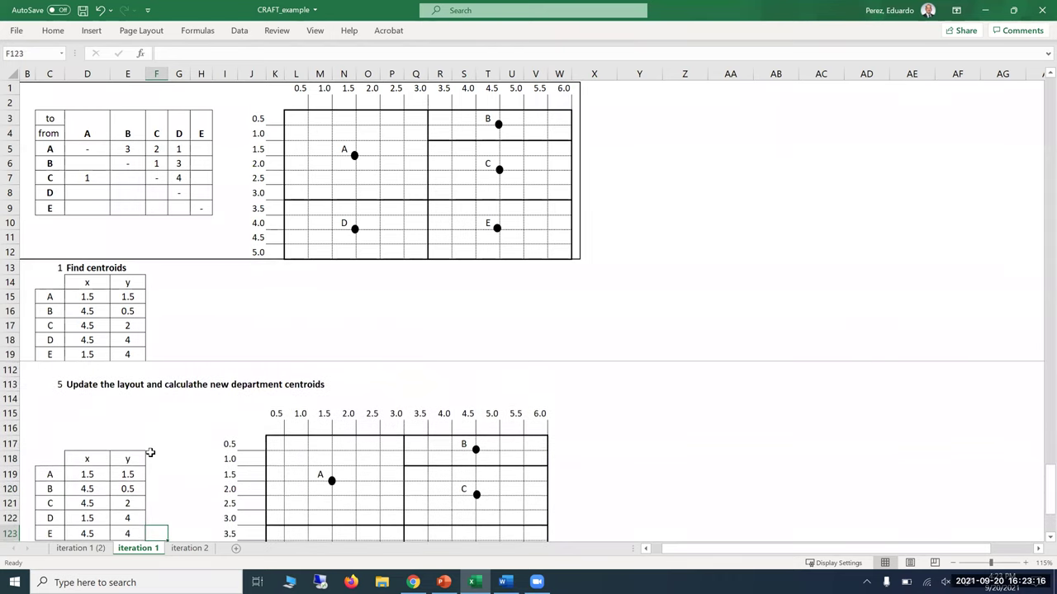
pyautogui.press('Up')
pyautogui.press('Up')
pyautogui.press('Up')
pyautogui.press('Up')
pyautogui.press('Up')
pyautogui.press('Up')
pyautogui.press('Up')
pyautogui.press('Up')
pyautogui.press('Up')
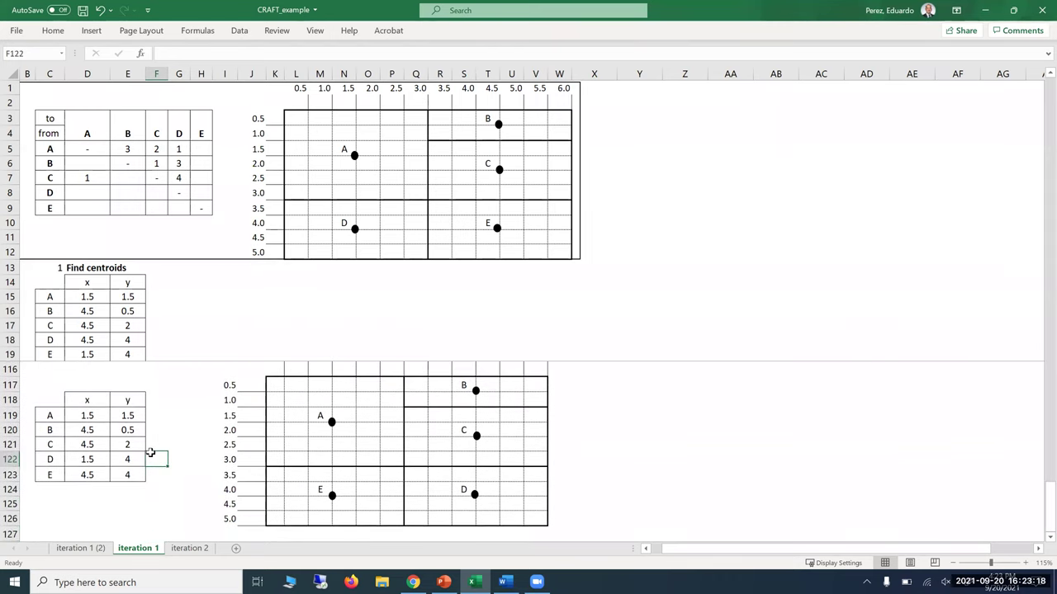
pyautogui.press('Up')
pyautogui.press('Up')
pyautogui.press('Up')
pyautogui.press('Up')
pyautogui.press('Up')
pyautogui.press('Up')
pyautogui.press('Up')
pyautogui.press('Up')
pyautogui.press('Up')
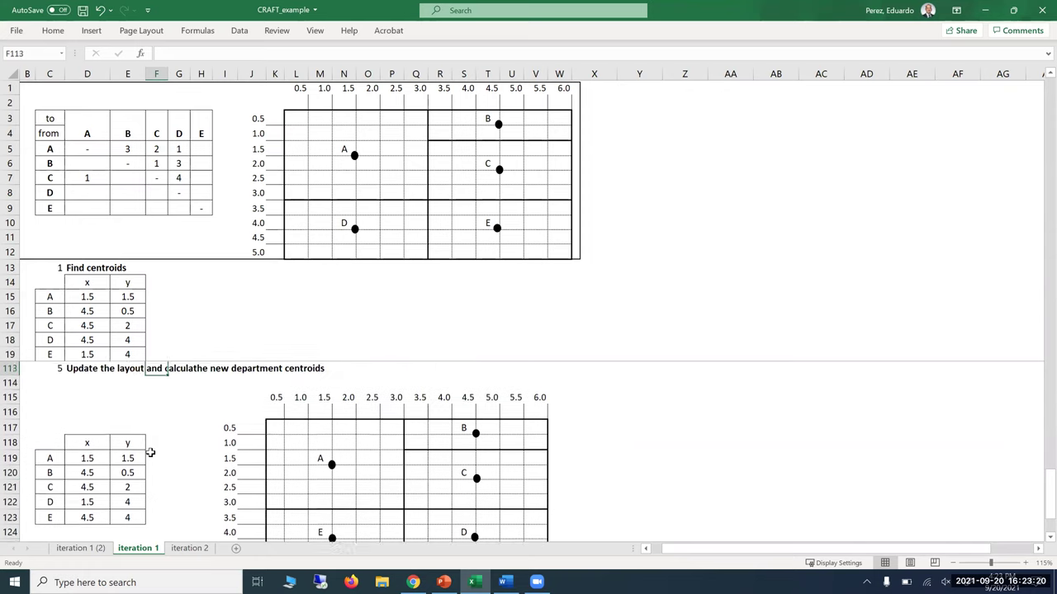
# Return to the DE exchange and recheck its layout, distances and cost.
pyautogui.press('Up')
pyautogui.press('Up')
pyautogui.press('Up')
pyautogui.press('Up')
pyautogui.press('Up')
pyautogui.press('Up')
pyautogui.press('Up')
pyautogui.press('Up')
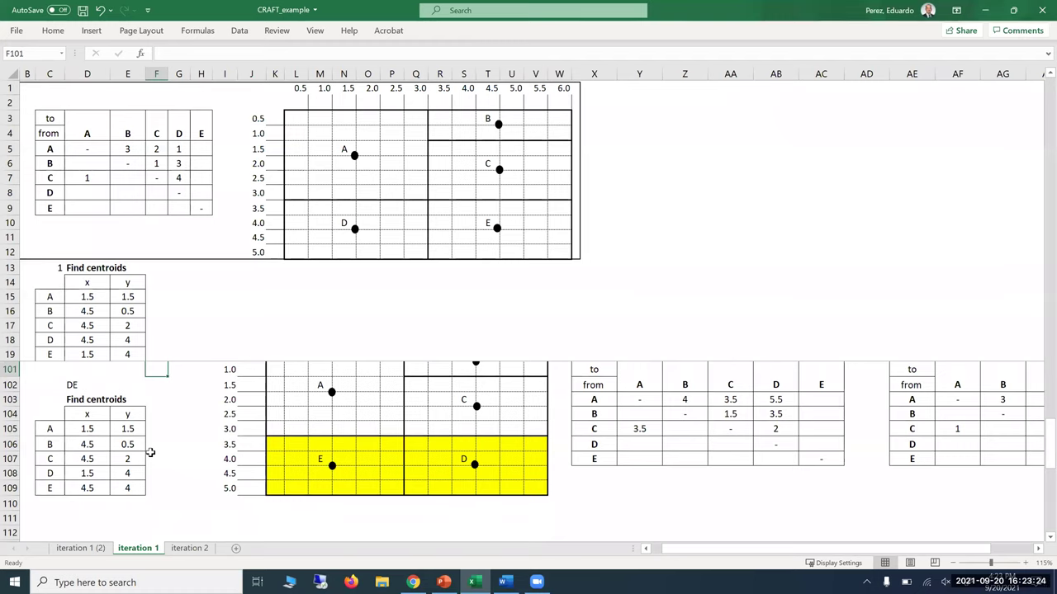
pyautogui.press('Up')
pyautogui.press('Up')
pyautogui.press('Up')
pyautogui.press('Up')
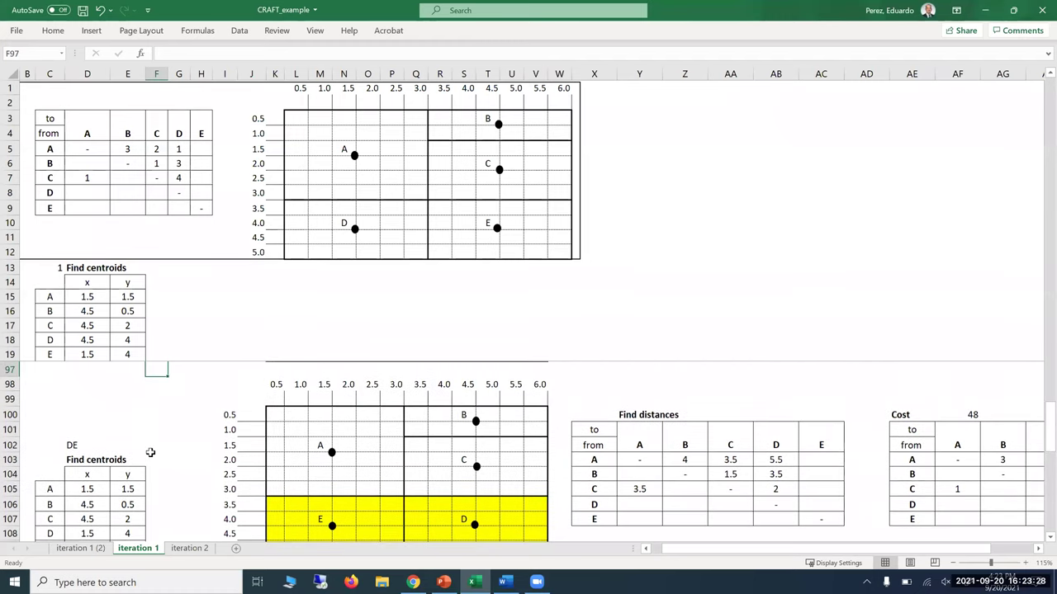
# Look back through the CE and BC exchanges to compare their costs with the DE exchange.
pyautogui.press('Up')
pyautogui.press('Up')
pyautogui.press('Up')
pyautogui.press('Up')
pyautogui.press('Up')
pyautogui.press('Up')
pyautogui.press('Up')
pyautogui.press('Up')
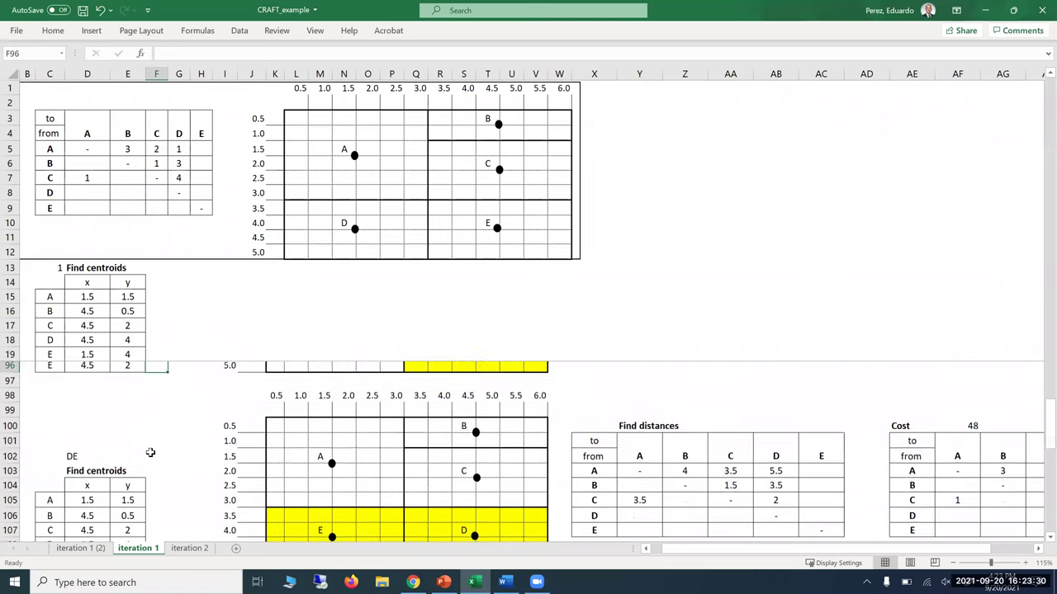
pyautogui.press('Up')
pyautogui.press('Up')
pyautogui.press('Up')
pyautogui.press('Up')
pyautogui.press('Up')
pyautogui.press('Up')
pyautogui.press('Up')
pyautogui.press('Up')
pyautogui.press('Up')
pyautogui.press('Up')
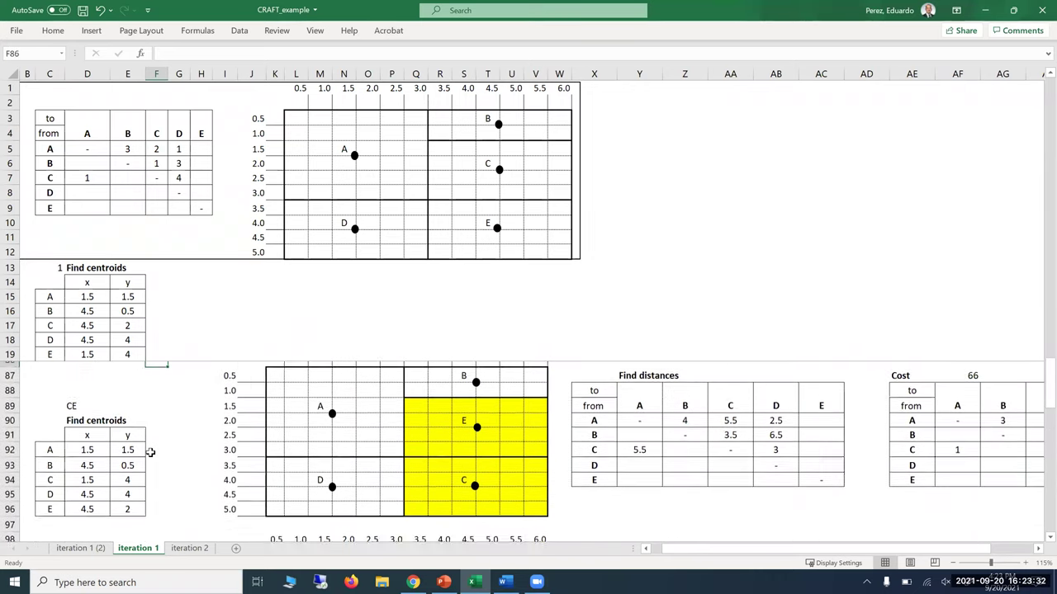
pyautogui.press('Up')
pyautogui.press('Up')
pyautogui.press('Up')
pyautogui.press('Up')
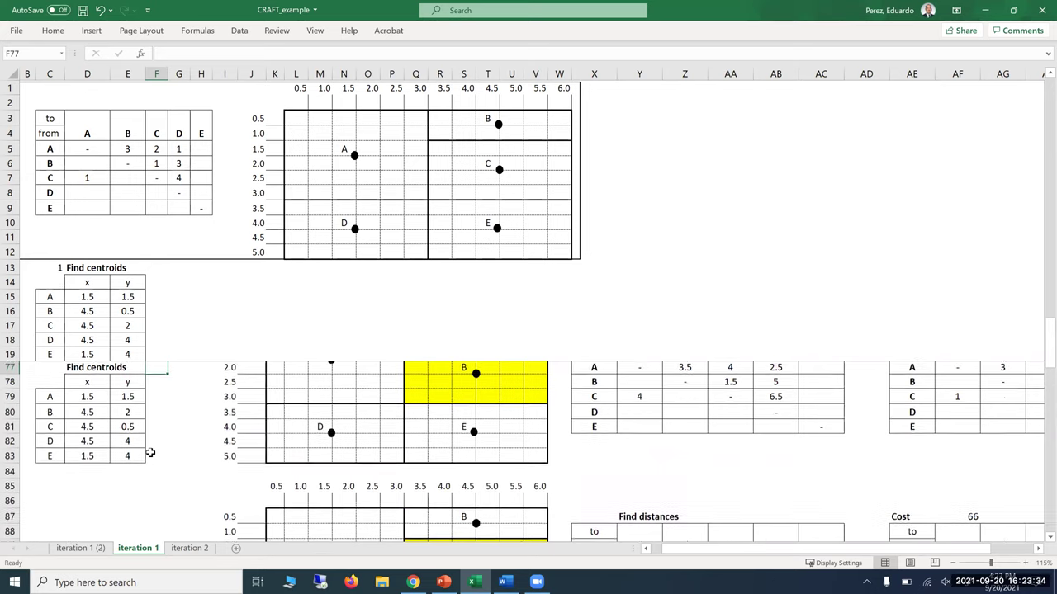
pyautogui.press('Up')
pyautogui.press('Up')
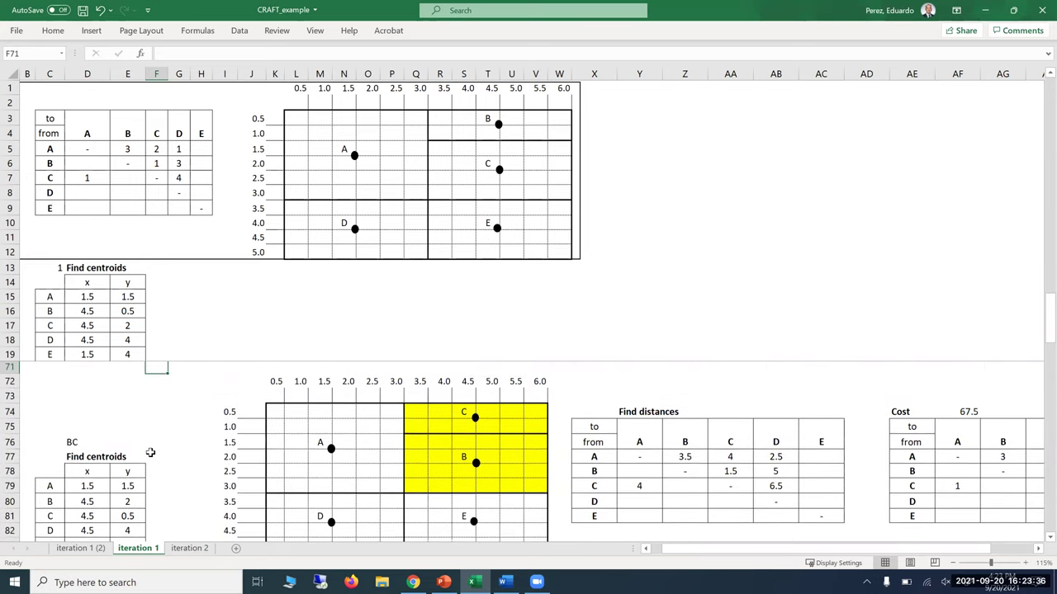
# Review the AD exchange's swapped layout, centroids, distances and cost.
pyautogui.press('Up')
pyautogui.press('Up')
pyautogui.press('Up')
pyautogui.press('Up')
pyautogui.press('Up')
pyautogui.press('Up')
pyautogui.press('Up')
pyautogui.press('Up')
pyautogui.press('Up')
pyautogui.press('Up')
pyautogui.press('Up')
pyautogui.press('Up')
pyautogui.press('Up')
pyautogui.press('Up')
pyautogui.press('Down')
pyautogui.press('Down')
pyautogui.press('Down')
pyautogui.press('Down')
pyautogui.press('Down')
pyautogui.press('Down')
pyautogui.press('Down')
pyautogui.press('Down')
pyautogui.press('Down')
pyautogui.press('Down')
pyautogui.press('Down')
pyautogui.press('Down')
pyautogui.press('Down')
pyautogui.press('Down')
pyautogui.press('Down')
pyautogui.press('Down')
pyautogui.press('Down')
pyautogui.press('Down')
pyautogui.press('Down')
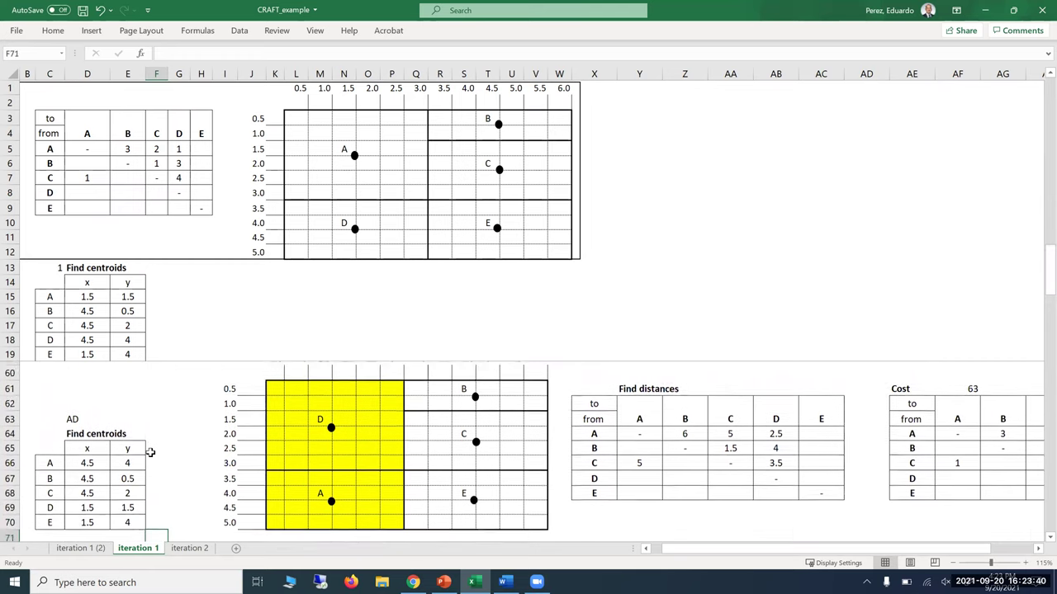
# Review the BC exchange's layout, centroids, distances and cost in the iteration 1 sheet.
pyautogui.press('Down')
pyautogui.press('Down')
pyautogui.press('Down')
pyautogui.press('Down')
pyautogui.press('Down')
pyautogui.press('Down')
pyautogui.press('Down')
pyautogui.press('Down')
pyautogui.press('Down')
pyautogui.press('Down')
pyautogui.press('Down')
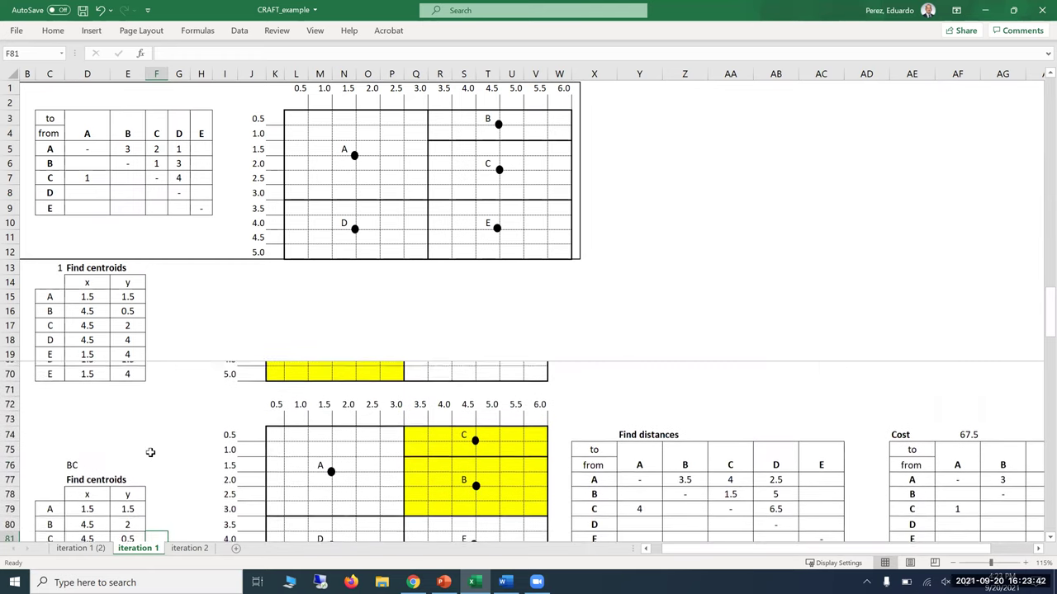
# Review the CE exchange's swapped layout, centroids and distances.
pyautogui.press('Down')
pyautogui.press('Down')
pyautogui.press('Down')
pyautogui.press('Down')
pyautogui.press('Down')
pyautogui.press('Down')
pyautogui.press('Down')
pyautogui.press('Down')
pyautogui.press('Down')
pyautogui.press('Down')
pyautogui.press('Down')
pyautogui.press('Down')
pyautogui.press('Down')
pyautogui.press('Down')
pyautogui.press('Down')
pyautogui.press('Down')
pyautogui.press('Down')
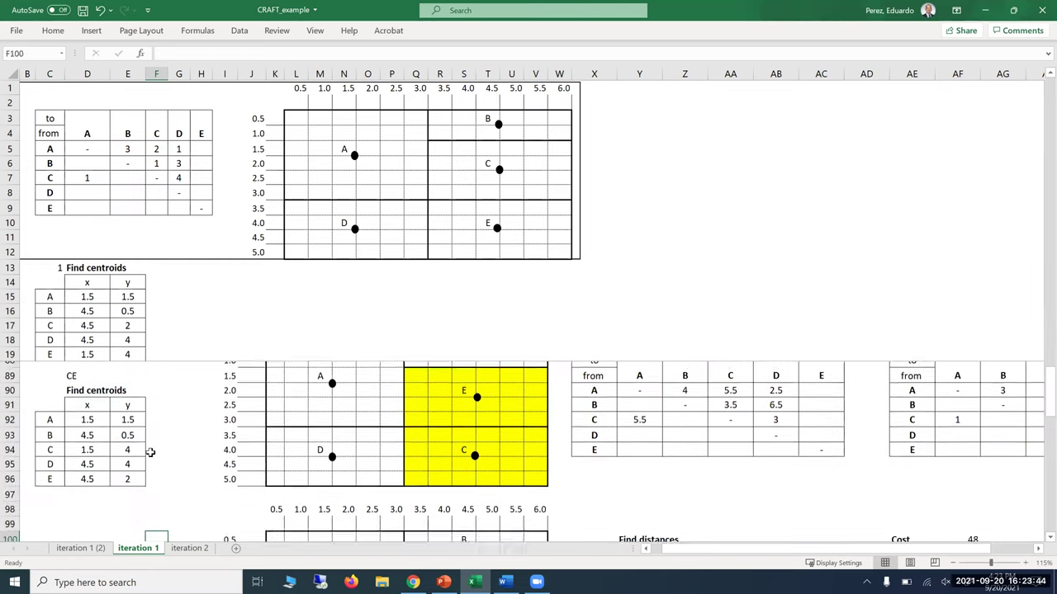
# Examine the DE exchange's swapped layout, centroids, distances and cost.
pyautogui.press('Down')
pyautogui.press('Down')
pyautogui.press('Down')
pyautogui.press('Down')
pyautogui.press('Down')
pyautogui.press('Down')
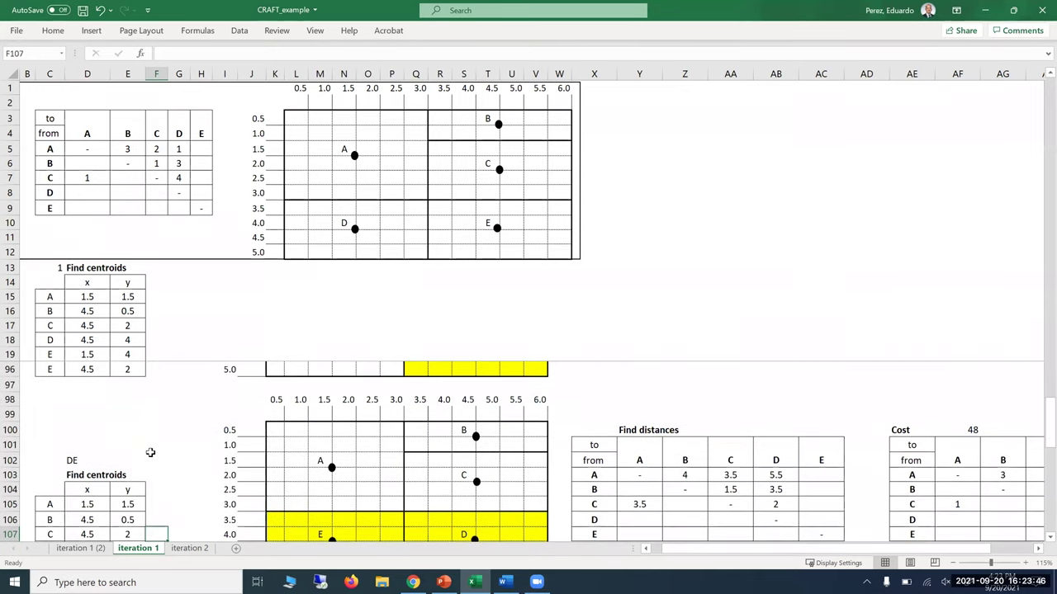
pyautogui.press('Down')
pyautogui.press('Down')
pyautogui.press('Down')
pyautogui.press('Down')
pyautogui.press('Down')
pyautogui.press('Down')
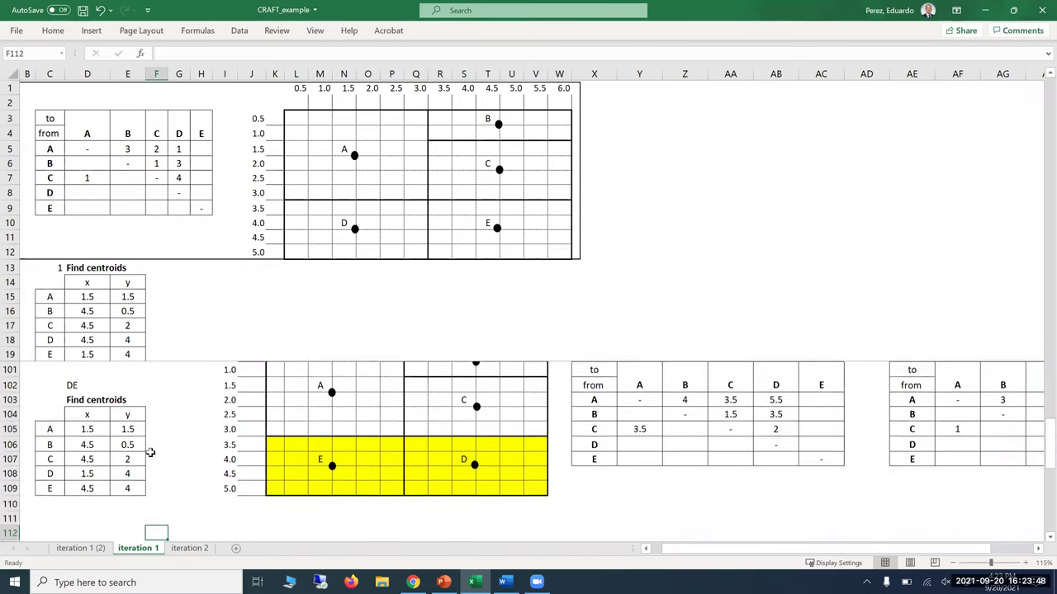
# Look at section 5 with the updated layout and the new department centroids.
pyautogui.scroll(-2, 150, 453)
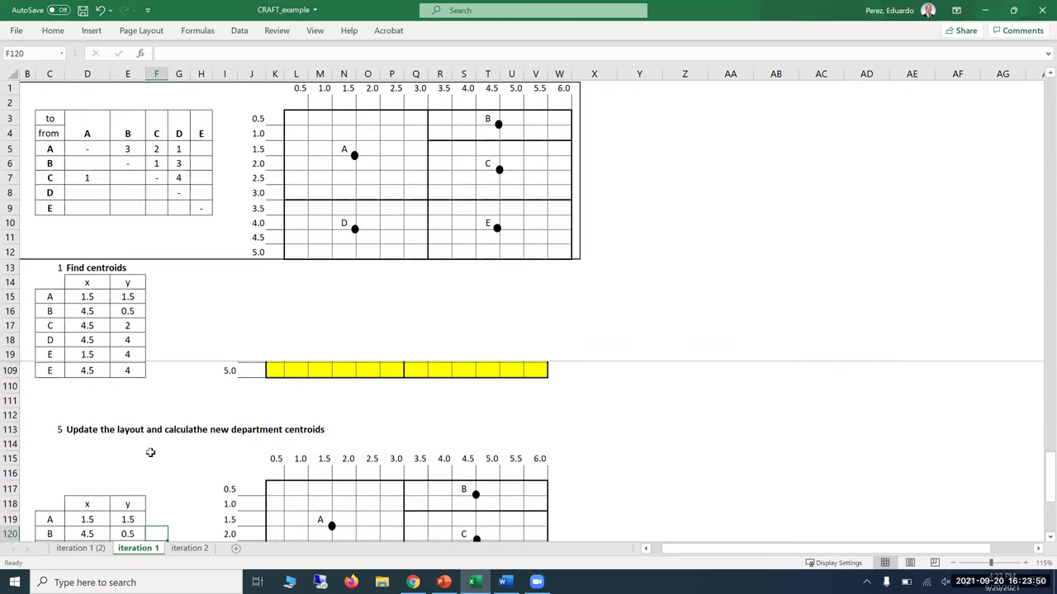
pyautogui.click(150, 453)
pyautogui.press('Up')
pyautogui.press('Up')
pyautogui.press('Up')
pyautogui.press('Up')
pyautogui.press('Up')
pyautogui.press('Up')
pyautogui.press('Up')
pyautogui.press('Up')
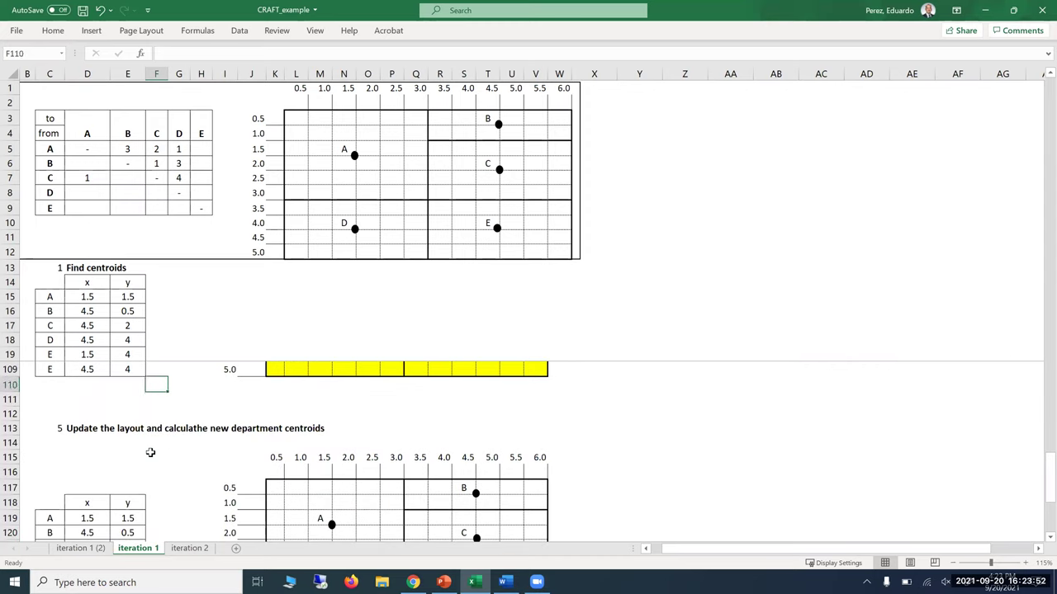
# Return to the DE exchange and review its layout, distances and cost in full.
pyautogui.press('Up')
pyautogui.press('Up')
pyautogui.press('Up')
pyautogui.press('Up')
pyautogui.press('Up')
pyautogui.press('Up')
pyautogui.press('Up')
pyautogui.press('Up')
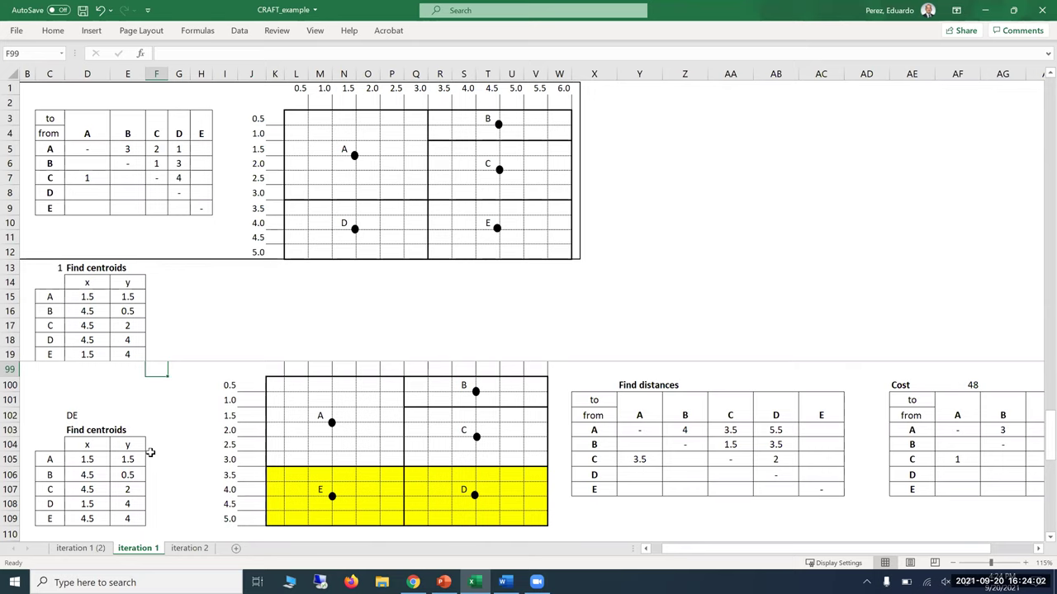
# Look back through the CE and BC exchanges to compare them with the DE exchange.
pyautogui.press('Up')
pyautogui.press('Up')
pyautogui.press('Up')
pyautogui.press('Up')
pyautogui.press('Up')
pyautogui.press('Up')
pyautogui.press('Up')
pyautogui.press('Up')
pyautogui.press('Up')
pyautogui.press('Up')
pyautogui.press('Up')
pyautogui.press('Up')
pyautogui.press('Up')
pyautogui.press('Up')
pyautogui.press('Up')
pyautogui.press('Up')
pyautogui.press('Up')
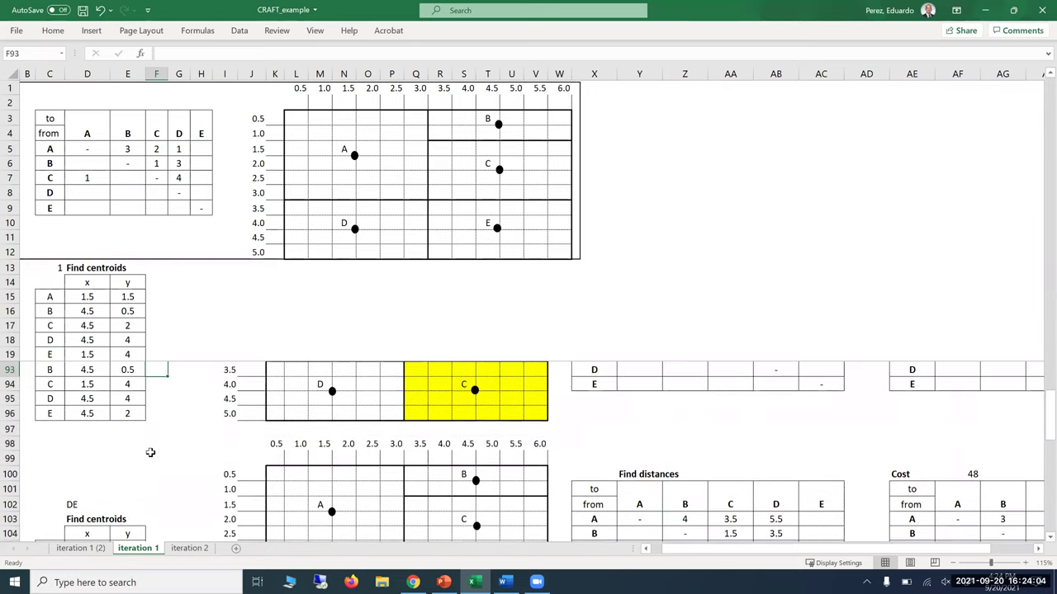
pyautogui.press('Up')
pyautogui.press('Up')
pyautogui.press('Up')
pyautogui.press('Up')
pyautogui.press('Up')
pyautogui.press('Up')
pyautogui.press('Up')
pyautogui.press('Up')
pyautogui.press('Up')
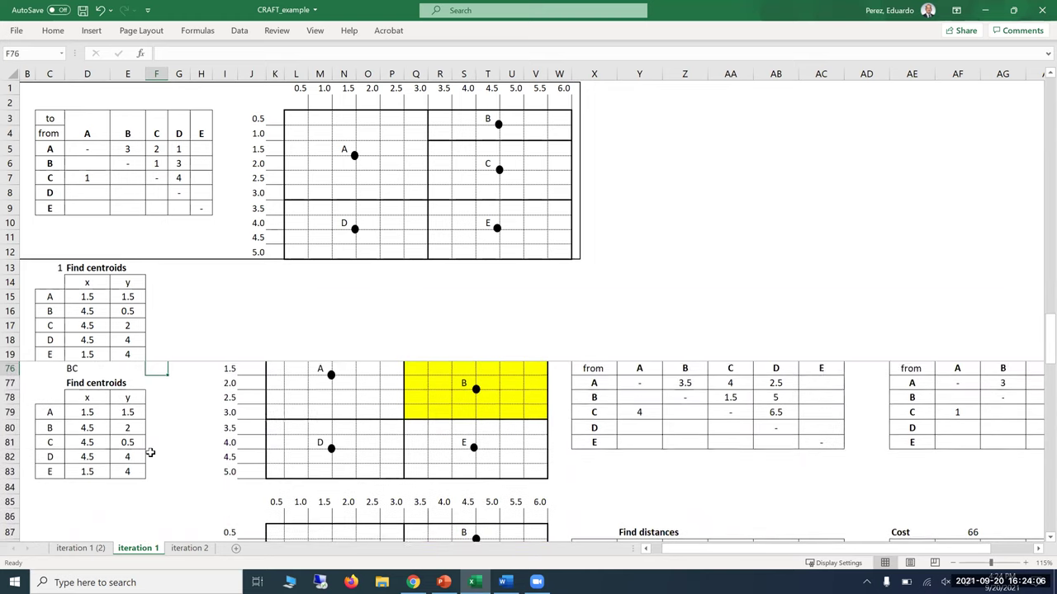
# Look back at the AD exchange's swapped layout, centroids and distances.
pyautogui.press('Up')
pyautogui.press('Up')
pyautogui.press('Up')
pyautogui.press('Up')
pyautogui.press('Up')
pyautogui.press('Up')
pyautogui.press('Up')
pyautogui.press('Up')
pyautogui.press('Up')
pyautogui.press('Up')
pyautogui.press('Up')
pyautogui.press('Up')
pyautogui.press('Up')
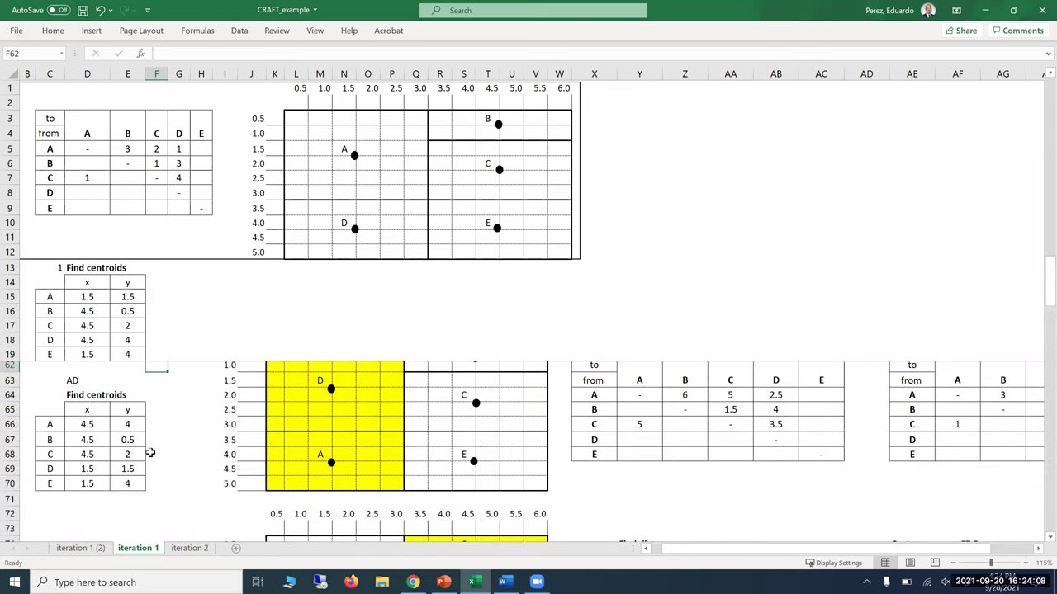
# Review the AC exchange's swapped layout, centroids, distances and cost.
pyautogui.press('Up')
pyautogui.press('Up')
pyautogui.press('Up')
pyautogui.press('Up')
pyautogui.press('Up')
pyautogui.press('Up')
pyautogui.press('Up')
pyautogui.press('Up')
pyautogui.press('Up')
pyautogui.press('Up')
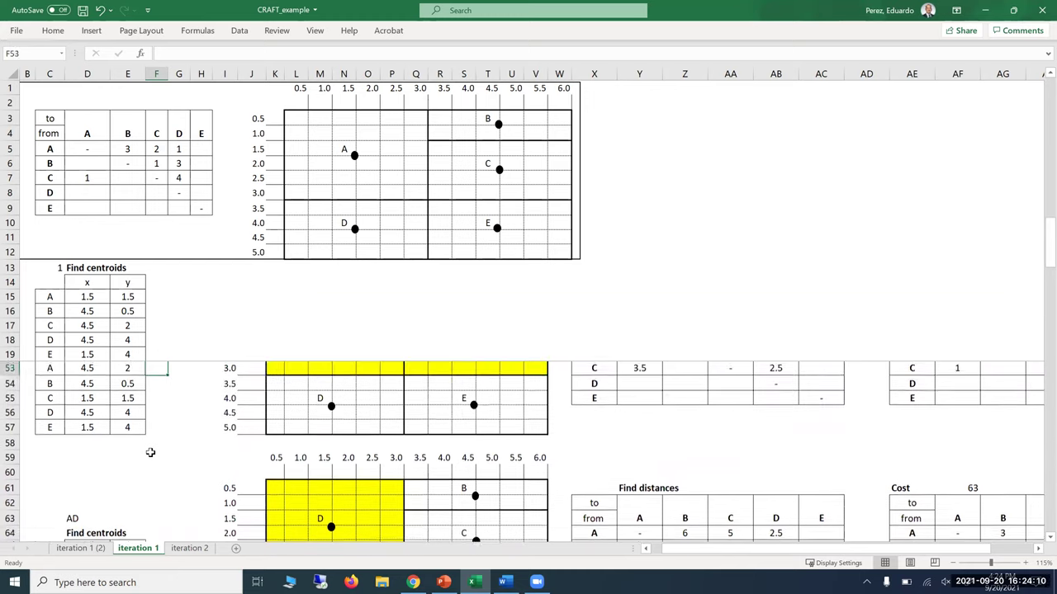
pyautogui.press('Up')
pyautogui.press('Up')
pyautogui.press('Up')
pyautogui.press('Up')
pyautogui.press('Up')
pyautogui.press('Up')
pyautogui.press('Up')
pyautogui.press('Up')
pyautogui.press('Up')
pyautogui.press('Up')
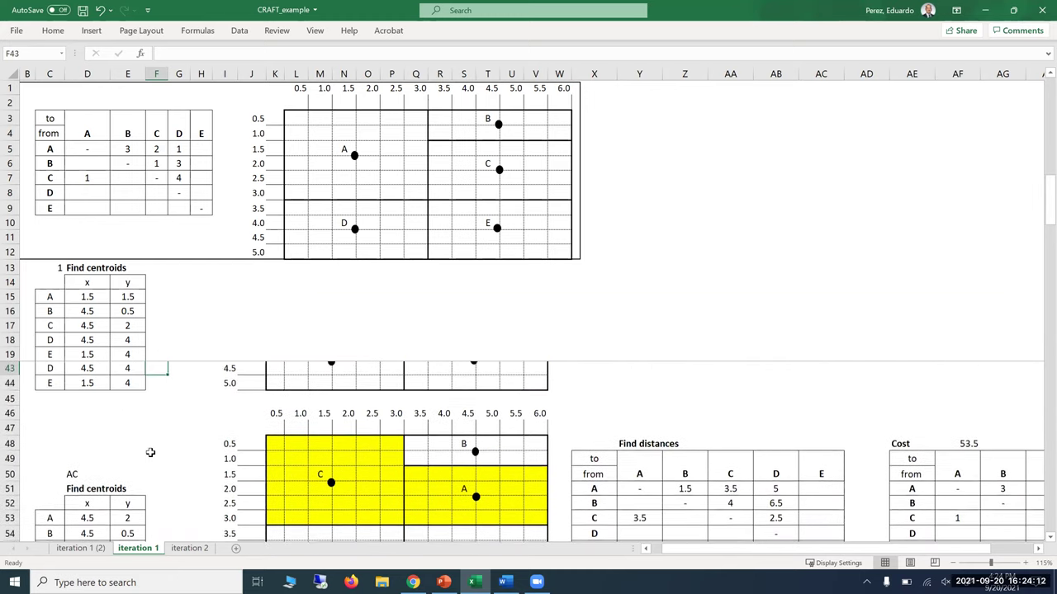
# Review the AB exchange's layout, distances and cost at the start of the possible exchanges section.
pyautogui.press('Up')
pyautogui.press('Up')
pyautogui.press('Up')
pyautogui.press('Up')
pyautogui.press('Up')
pyautogui.press('Up')
pyautogui.press('Up')
pyautogui.press('Up')
pyautogui.press('Up')
pyautogui.press('Up')
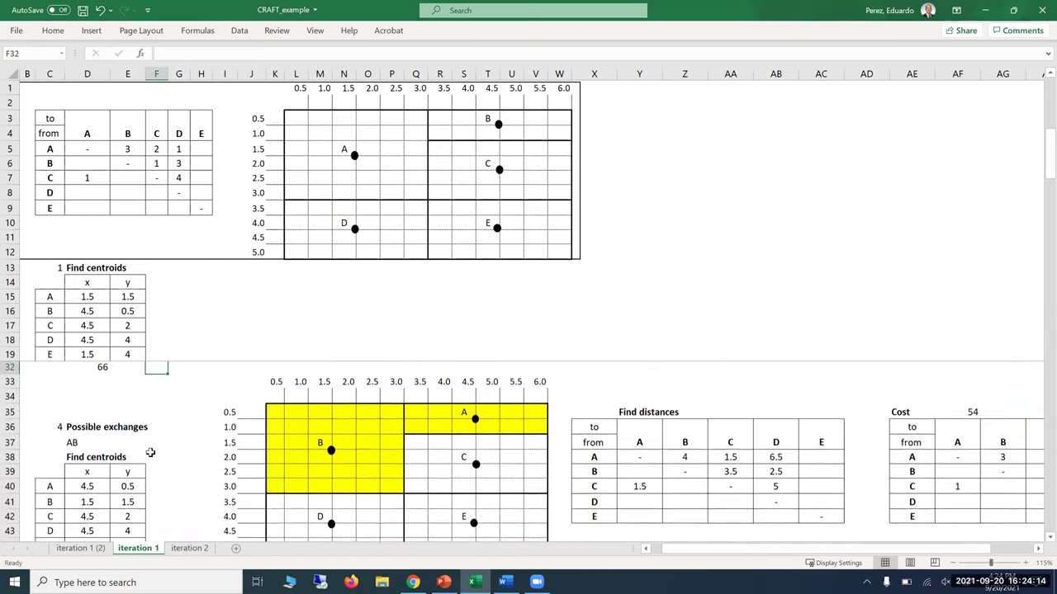
# Examine the initial distance matrix and compare the initial layout's cost with the AB exchange's cost.
pyautogui.press('Up')
pyautogui.press('Up')
pyautogui.press('Up')
pyautogui.press('Up')
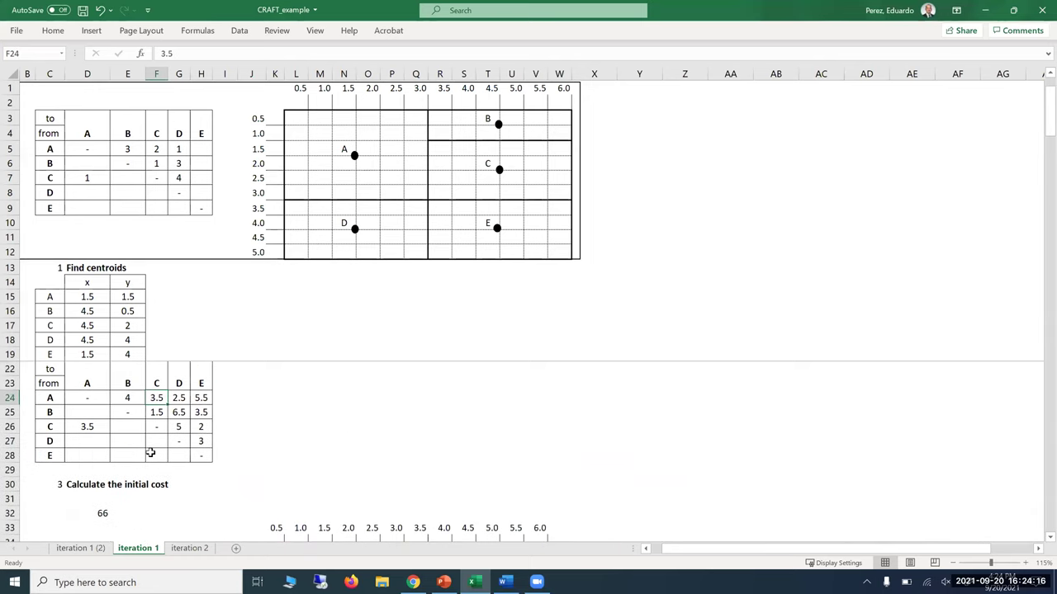
pyautogui.click(150, 452)
pyautogui.press('Down')
pyautogui.press('Down')
pyautogui.press('Down')
pyautogui.press('Down')
pyautogui.press('Down')
pyautogui.press('Down')
pyautogui.press('Down')
pyautogui.press('Down')
pyautogui.press('Down')
pyautogui.press('Down')
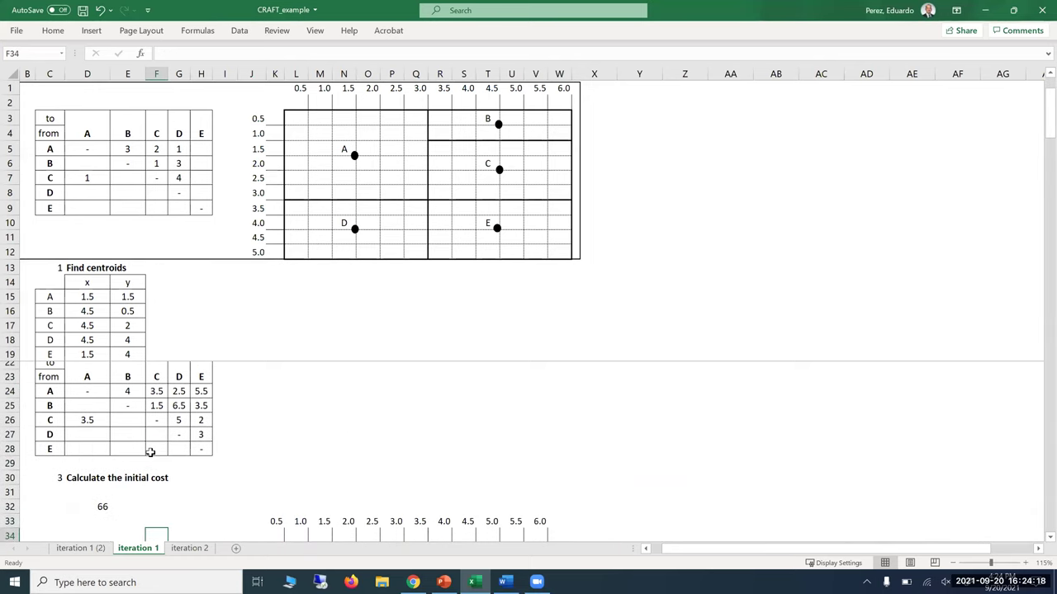
pyautogui.press('Up')
pyautogui.press('Up')
pyautogui.press('Up')
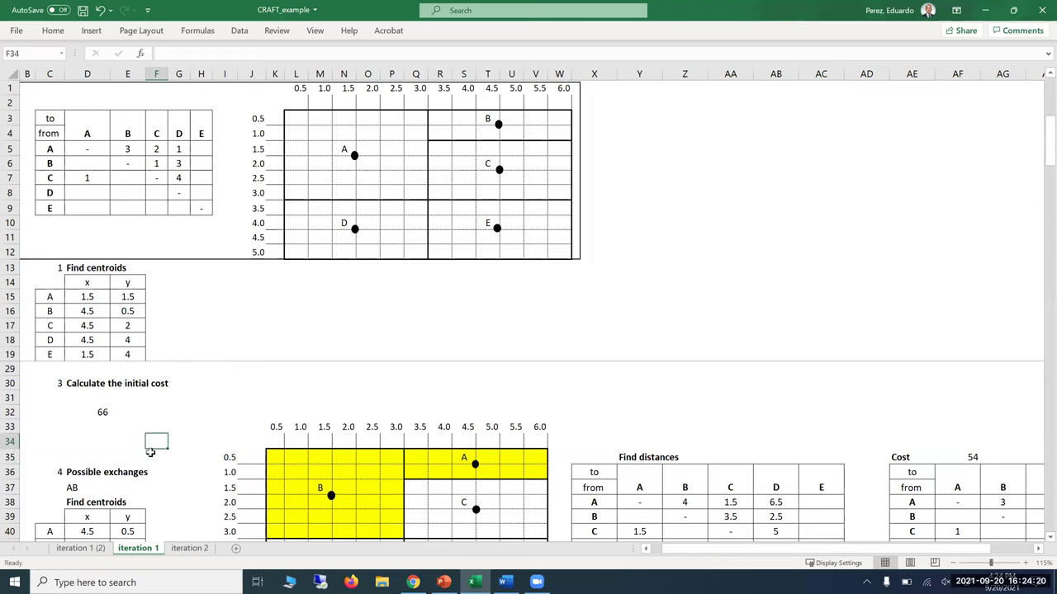
# Review the AC exchange's swapped layout, distances and cost below the AB exchange in iteration 1.
pyautogui.press('Down')
pyautogui.press('Down')
pyautogui.press('Down')
pyautogui.press('Down')
pyautogui.press('Down')
pyautogui.press('Down')
pyautogui.press('Down')
pyautogui.press('Down')
pyautogui.press('Down')
pyautogui.press('Down')
pyautogui.press('Down')
pyautogui.press('Down')
pyautogui.press('Down')
pyautogui.press('Down')
pyautogui.press('Down')
pyautogui.press('Down')
pyautogui.press('Down')
pyautogui.press('Down')
pyautogui.press('Down')
pyautogui.press('Down')
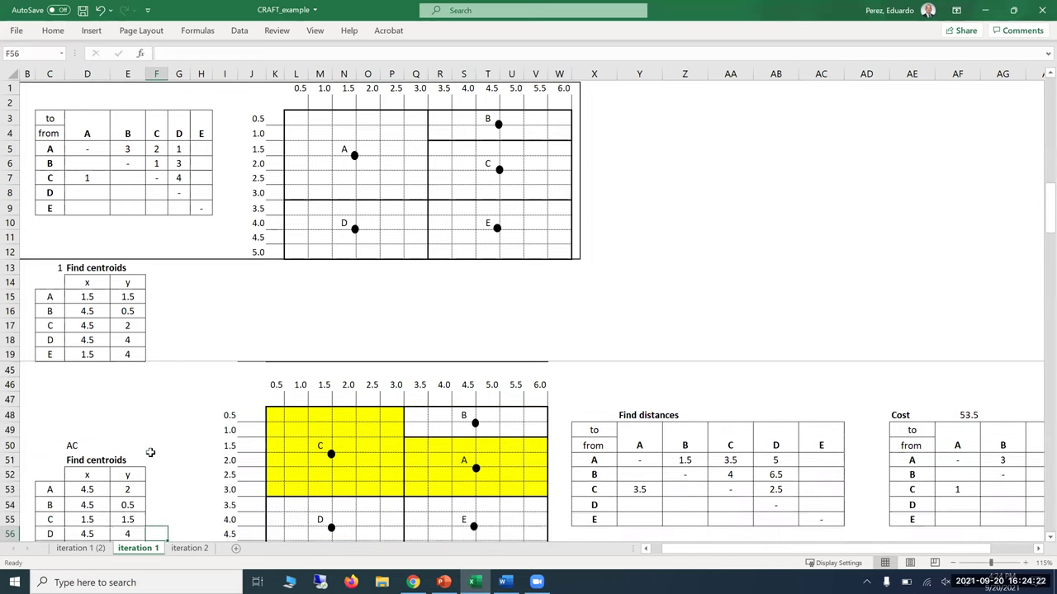
# Review the AD exchange's swapped layout, centroids, distances and cost.
pyautogui.press('Down')
pyautogui.press('Down')
pyautogui.press('Down')
pyautogui.press('Down')
pyautogui.press('Down')
pyautogui.press('Down')
pyautogui.press('Down')
pyautogui.press('Down')
pyautogui.press('Down')
pyautogui.press('Down')
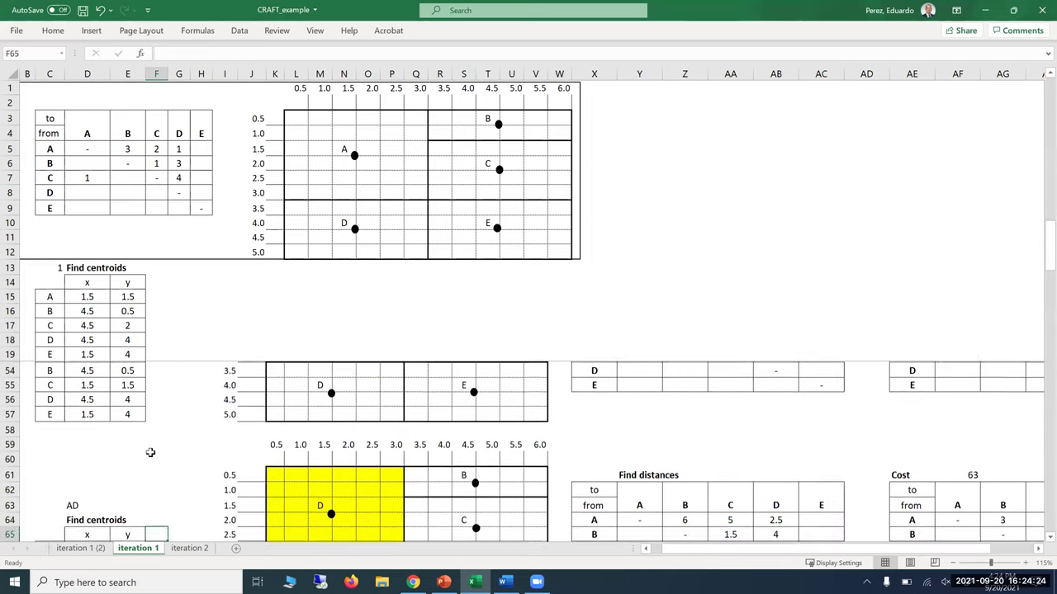
pyautogui.press('Down')
pyautogui.press('Down')
pyautogui.press('Down')
pyautogui.press('Down')
pyautogui.press('Down')
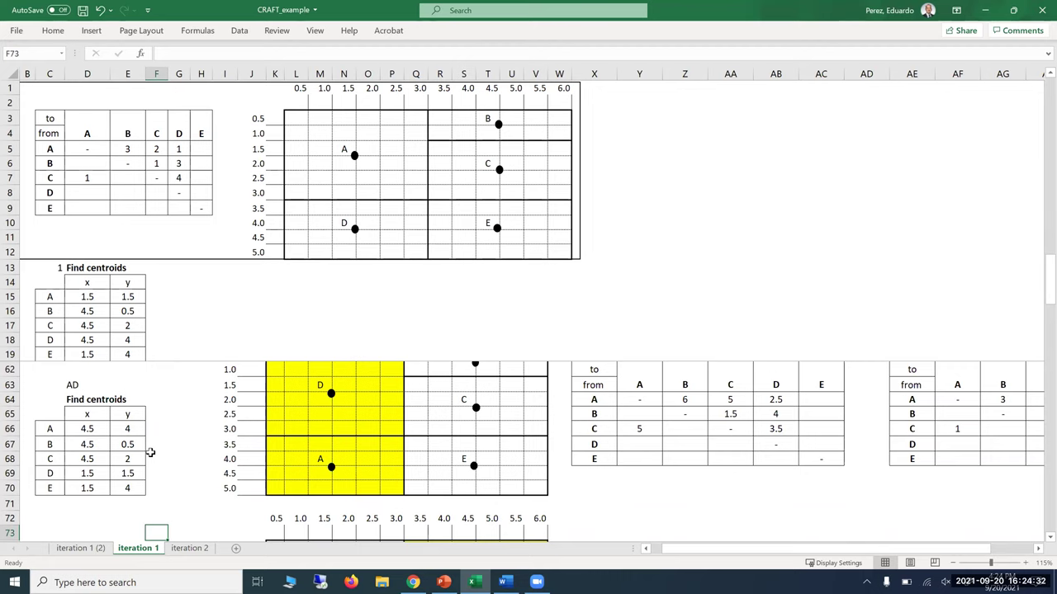
# Review the BC exchange's swapped layout, centroids, distances and cost.
pyautogui.press('Down')
pyautogui.press('Down')
pyautogui.press('Down')
pyautogui.press('Down')
pyautogui.press('Down')
pyautogui.press('Down')
pyautogui.press('Down')
pyautogui.press('Down')
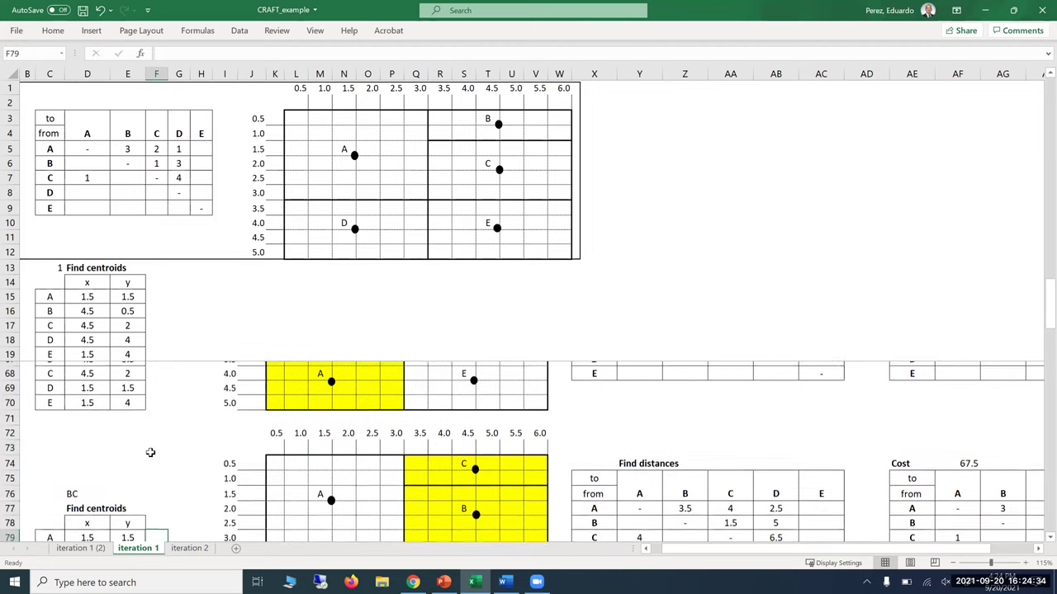
pyautogui.press('Down')
pyautogui.press('Down')
pyautogui.press('Down')
pyautogui.press('Down')
pyautogui.press('Down')
pyautogui.press('Down')
pyautogui.press('Down')
pyautogui.press('Down')
pyautogui.press('Down')
pyautogui.press('Down')
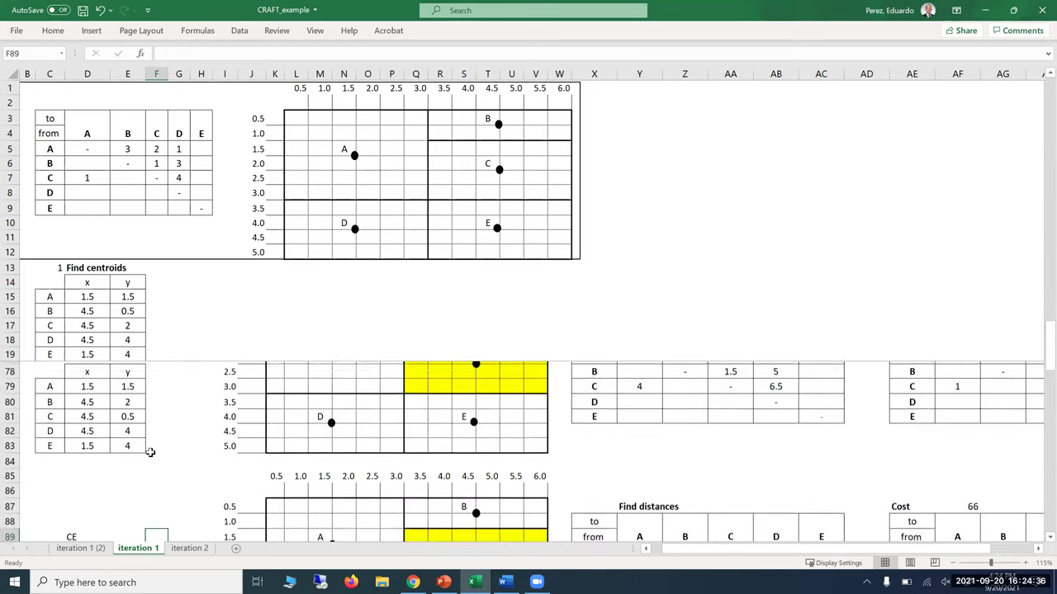
# Review the CE exchange's swapped layout, centroids and distances.
pyautogui.press('Down')
pyautogui.press('Down')
pyautogui.press('Down')
pyautogui.press('Down')
pyautogui.press('Down')
pyautogui.press('Down')
pyautogui.press('Down')
pyautogui.press('Down')
pyautogui.press('Down')
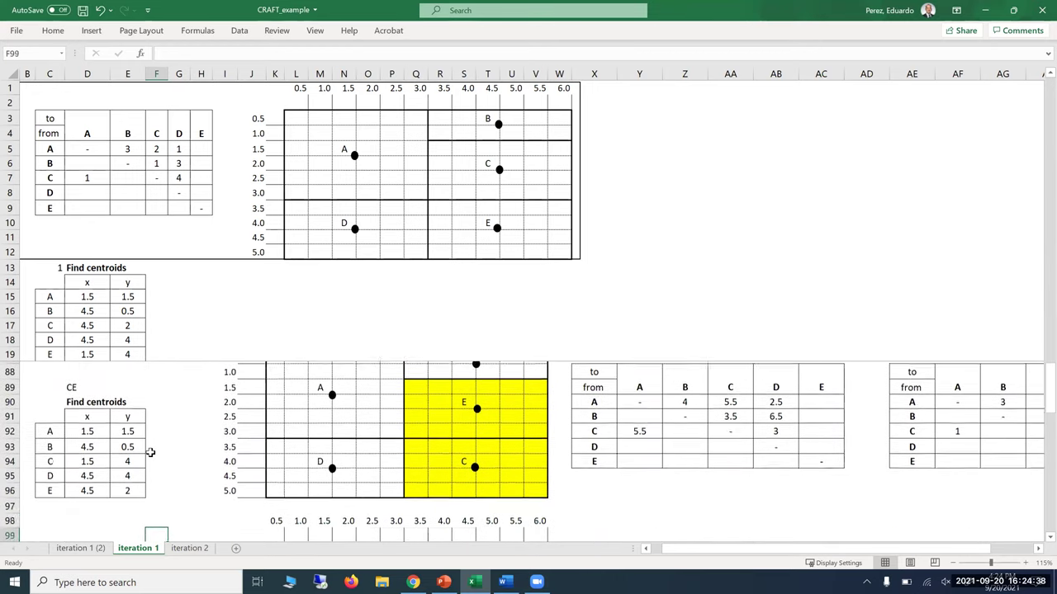
# Examine the DE exchange's swapped layout, centroids, distances and cost at the end of iteration 1.
pyautogui.press('Down')
pyautogui.press('Down')
pyautogui.press('Down')
pyautogui.press('Down')
pyautogui.press('Down')
pyautogui.press('Down')
pyautogui.press('Down')
pyautogui.press('Down')
pyautogui.press('Down')
pyautogui.press('Down')
pyautogui.press('Down')
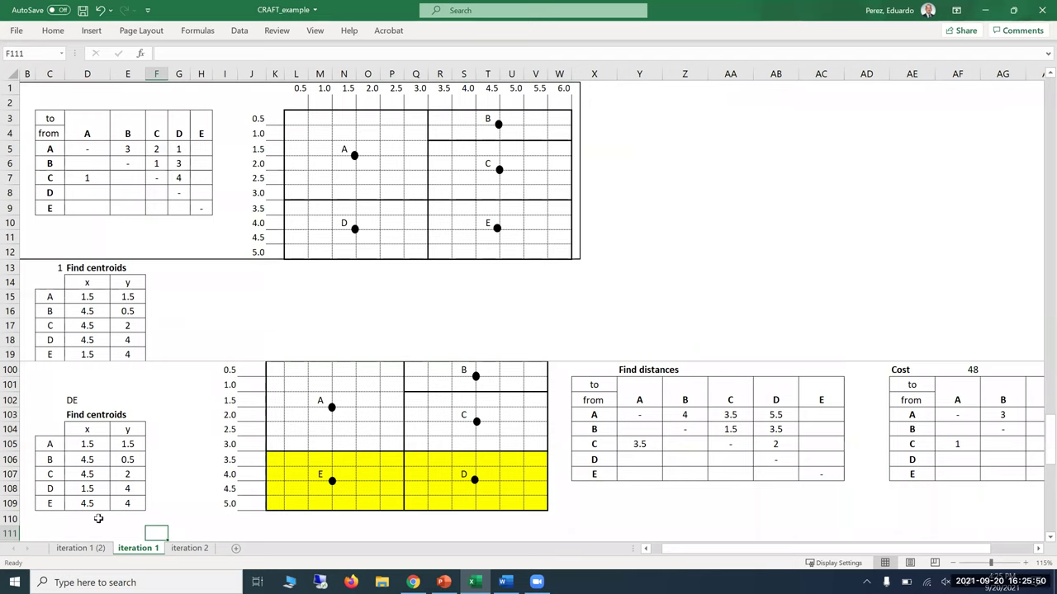
# Open the iteration 2 sheet and examine its flow matrix and updated department layout.
pyautogui.click(188, 548)
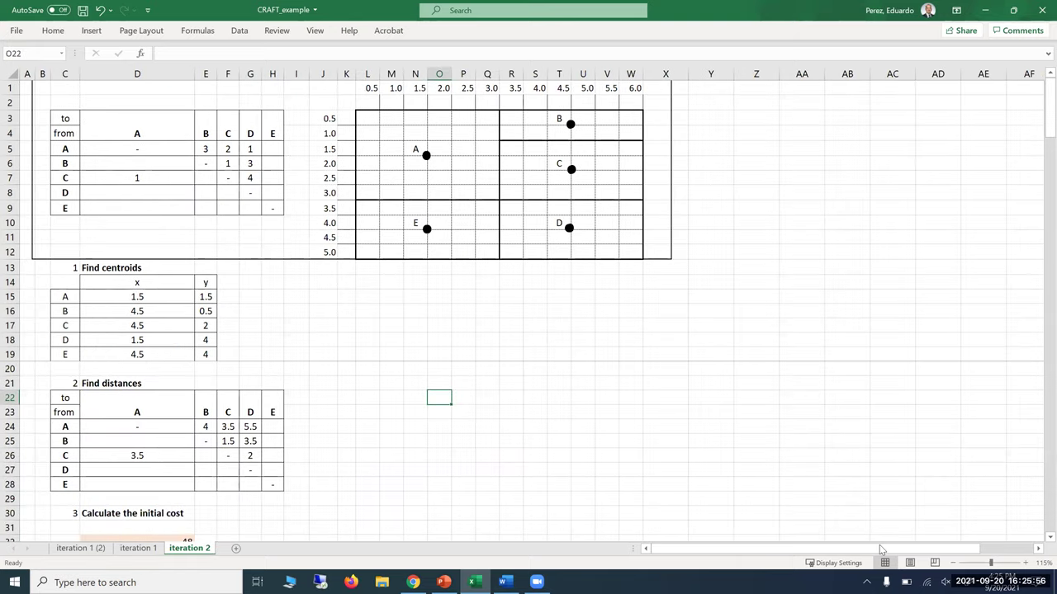
pyautogui.click(750, 414)
pyautogui.press('Left')
pyautogui.press('Left')
pyautogui.press('Left')
pyautogui.press('Left')
pyautogui.press('Left')
pyautogui.press('Left')
pyautogui.press('Left')
pyautogui.press('Left')
pyautogui.press('Left')
pyautogui.press('Left')
pyautogui.press('Left')
pyautogui.press('Left')
pyautogui.press('Left')
pyautogui.press('Left')
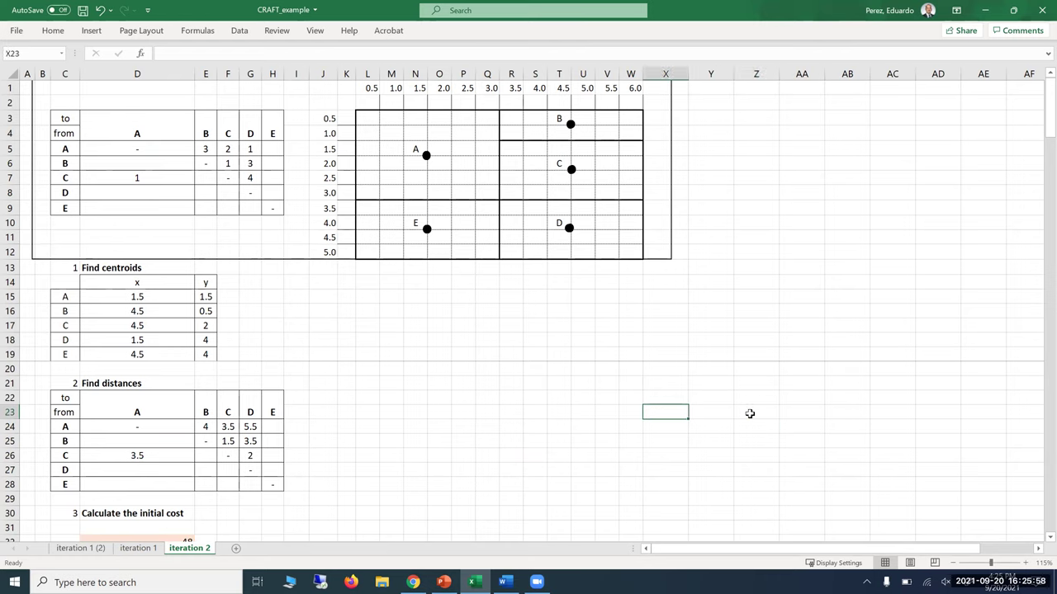
pyautogui.press('Up')
pyautogui.press('Up')
pyautogui.press('Up')
pyautogui.press('Up')
pyautogui.press('Up')
pyautogui.press('Up')
pyautogui.press('Up')
pyautogui.press('Up')
pyautogui.press('Up')
pyautogui.press('Up')
pyautogui.press('Up')
pyautogui.press('Up')
pyautogui.press('Up')
pyautogui.press('Up')
pyautogui.press('Up')
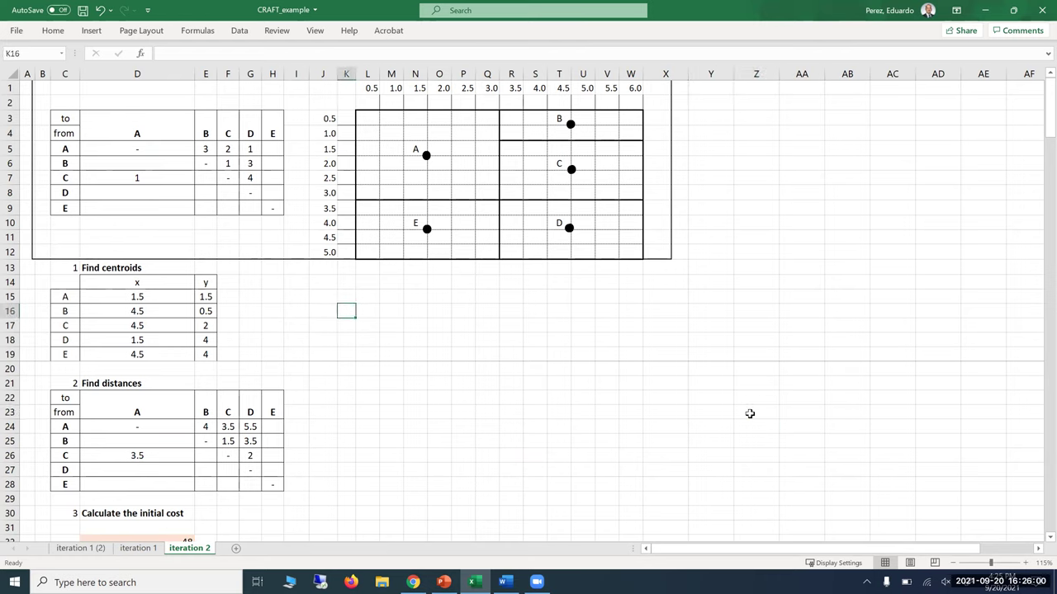
pyautogui.press('Up')
pyautogui.press('Up')
pyautogui.press('Up')
pyautogui.press('Up')
pyautogui.press('Up')
pyautogui.press('Up')
pyautogui.press('Up')
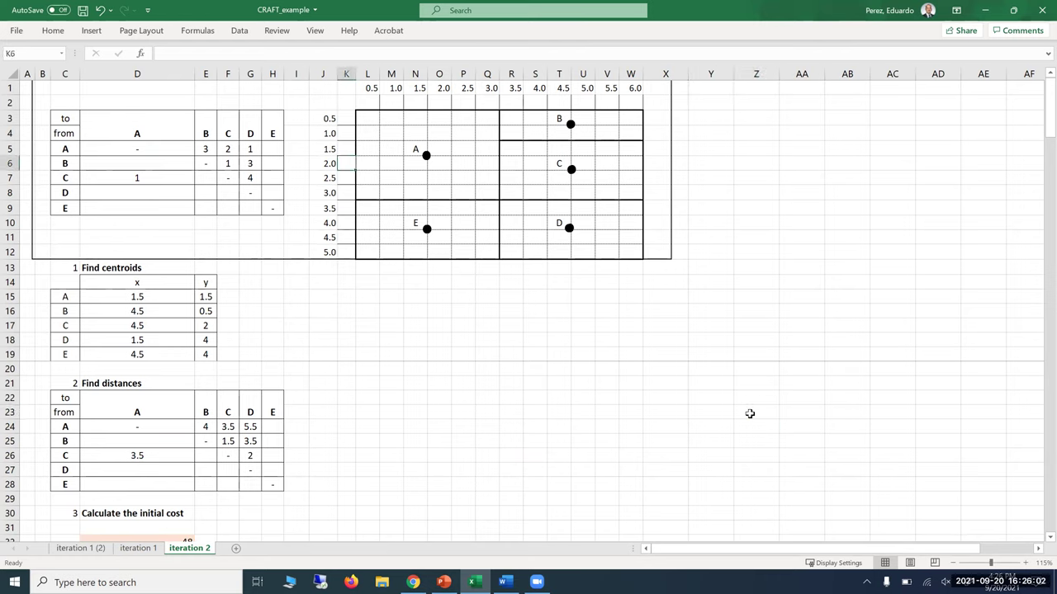
# Compare iteration 2's starting layout with the DE exchange layout on the iteration 1 sheet, returning to iteration 2.
pyautogui.press('Down')
pyautogui.press('Down')
pyautogui.press('Down')
pyautogui.press('Down')
pyautogui.press('Down')
pyautogui.press('Down')
pyautogui.press('Down')
pyautogui.press('Down')
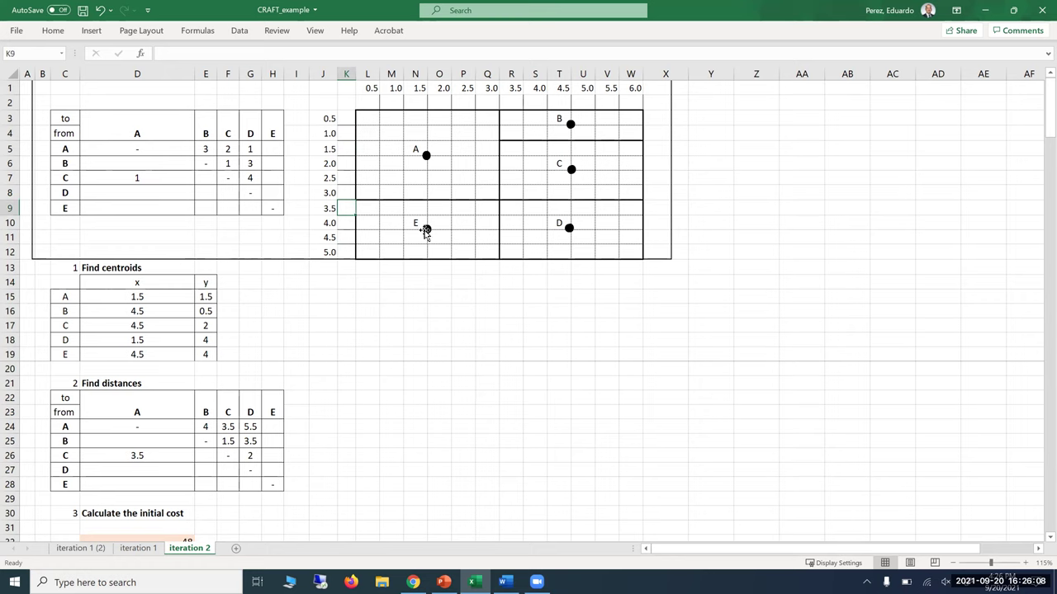
pyautogui.click(138, 548)
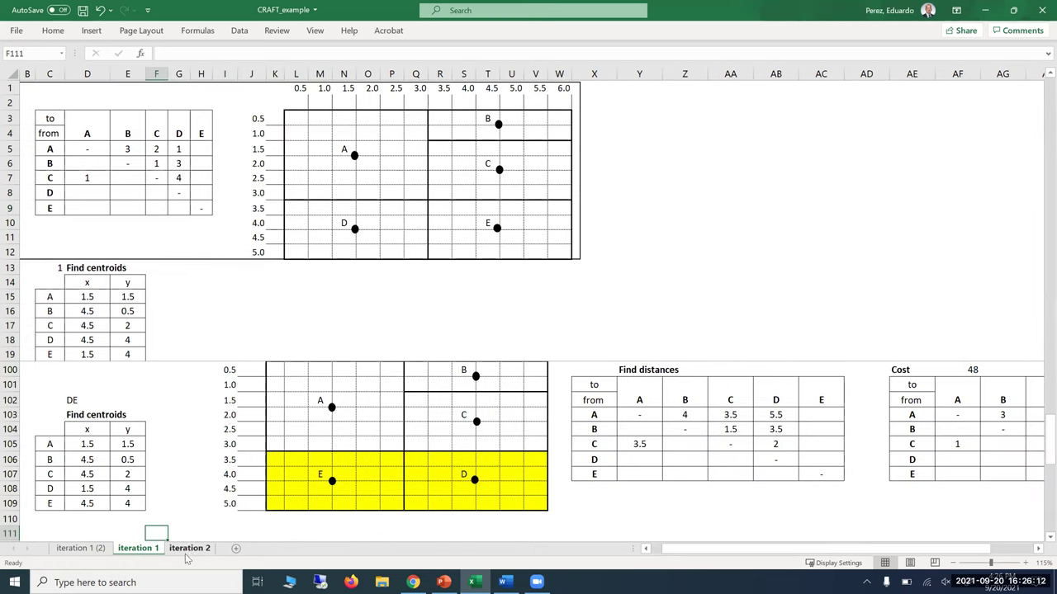
pyautogui.click(190, 549)
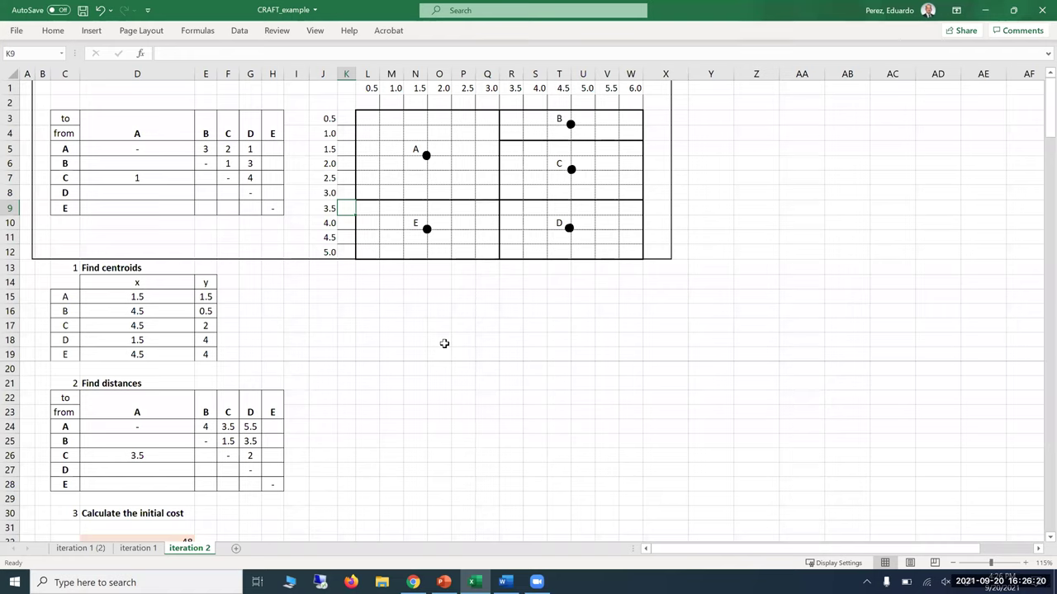
# Review the distance matrix and the initial cost of iteration 2.
pyautogui.click(221, 364)
pyautogui.press('Down')
pyautogui.press('Down')
pyautogui.press('Down')
pyautogui.press('Down')
pyautogui.press('Down')
pyautogui.press('Down')
pyautogui.press('Down')
pyautogui.press('Down')
pyautogui.press('Down')
pyautogui.press('Down')
pyautogui.press('Down')
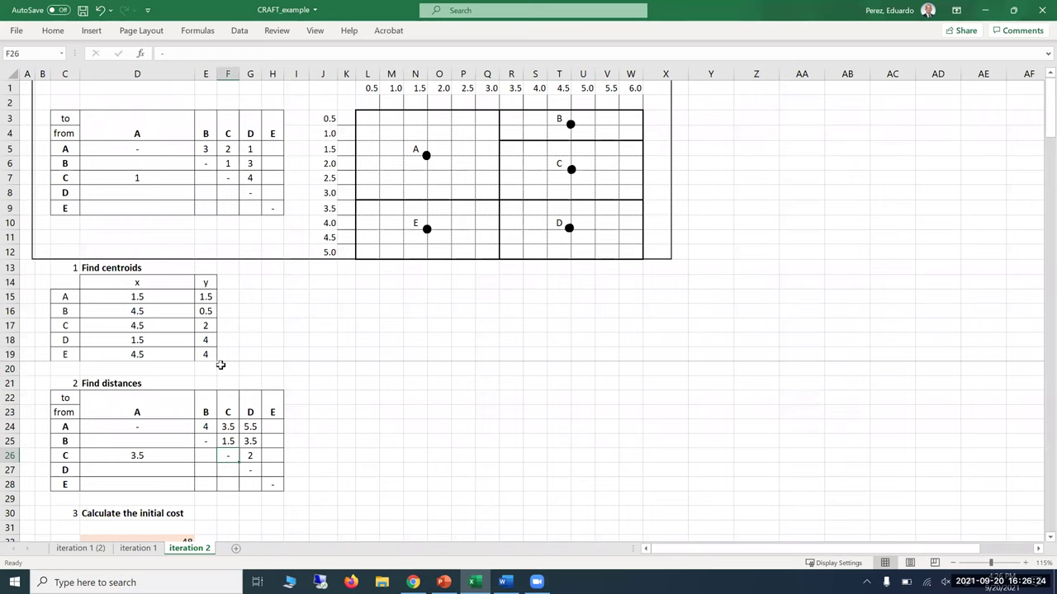
pyautogui.press('Down')
pyautogui.press('Down')
pyautogui.press('Down')
pyautogui.press('Down')
pyautogui.press('Down')
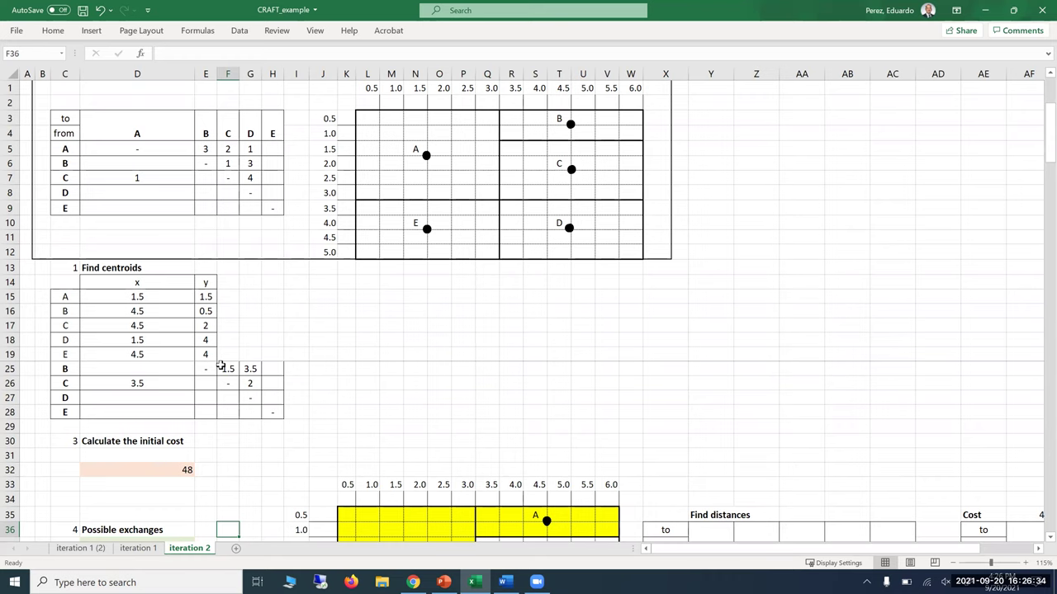
# Review the AB exchange's swapped layout, centroids, distances and cost in iteration 2.
pyautogui.press('Down')
pyautogui.press('Down')
pyautogui.press('Down')
pyautogui.press('Down')
pyautogui.press('Down')
pyautogui.press('Down')
pyautogui.press('Down')
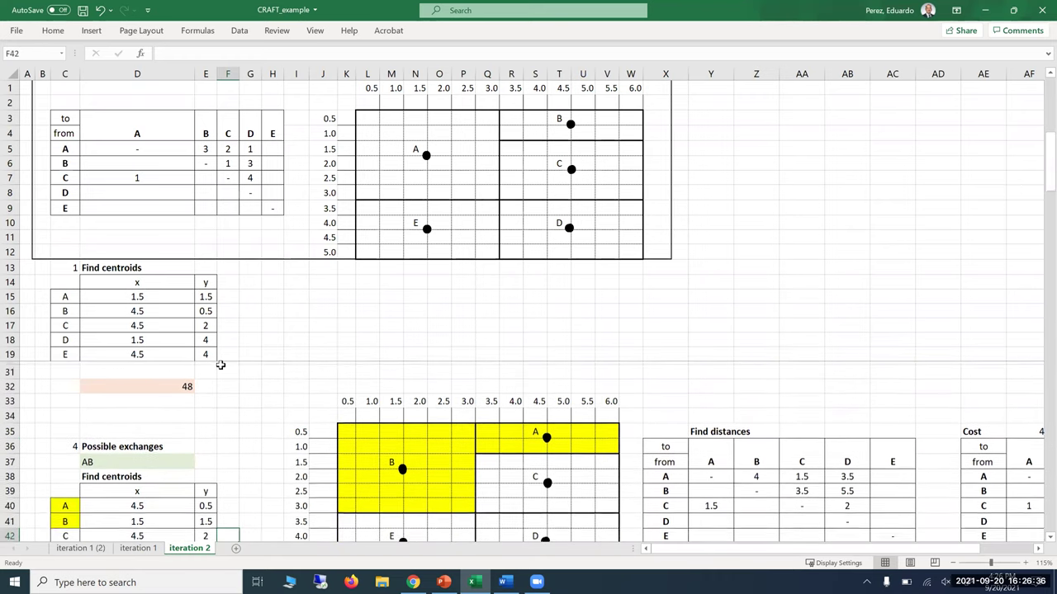
pyautogui.press('Down')
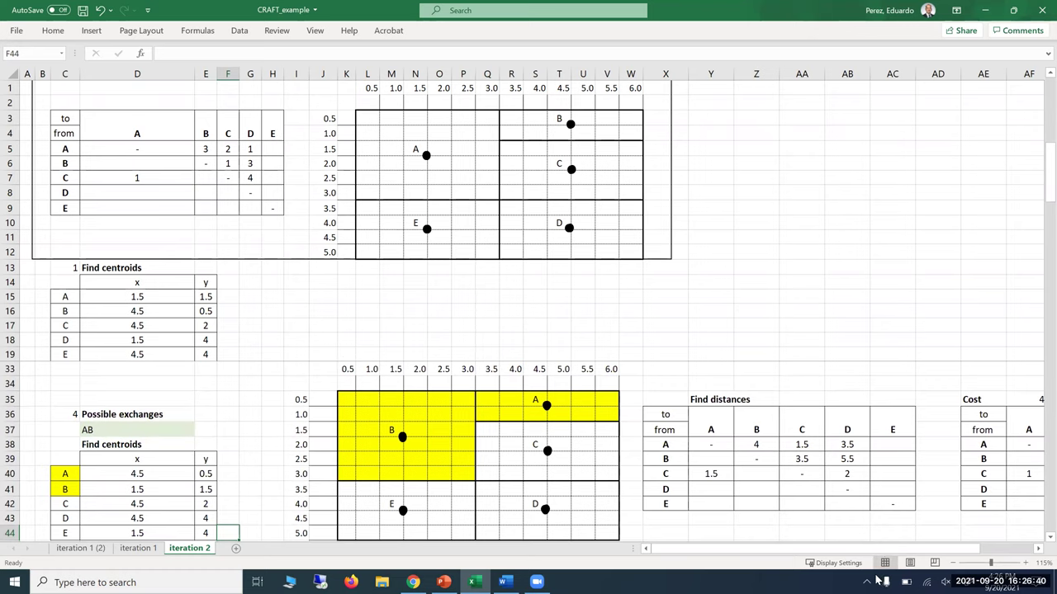
pyautogui.moveTo(898, 554); pyautogui.dragTo(910, 554)
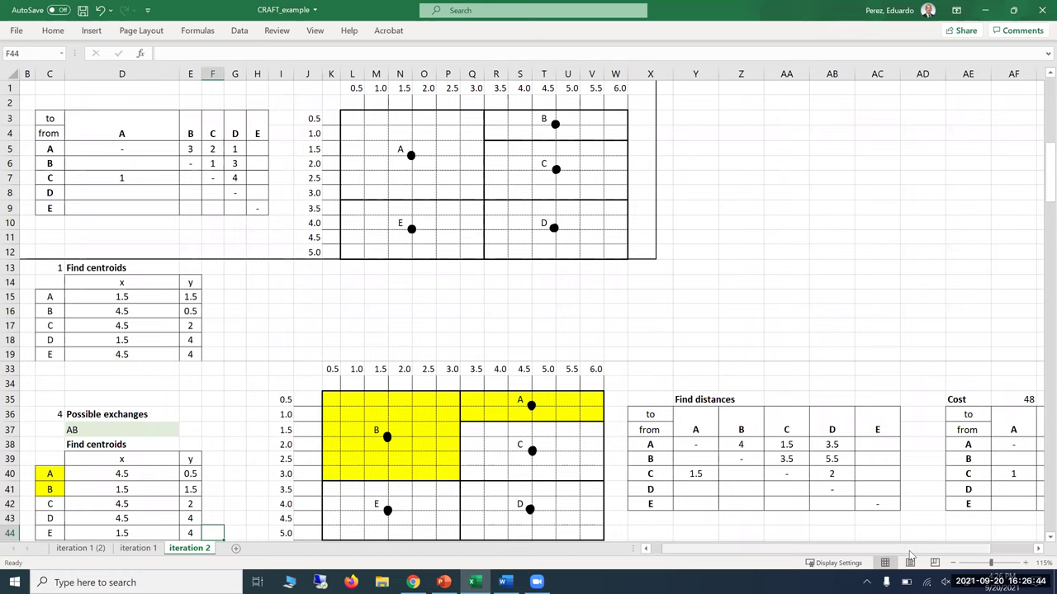
pyautogui.press('Down')
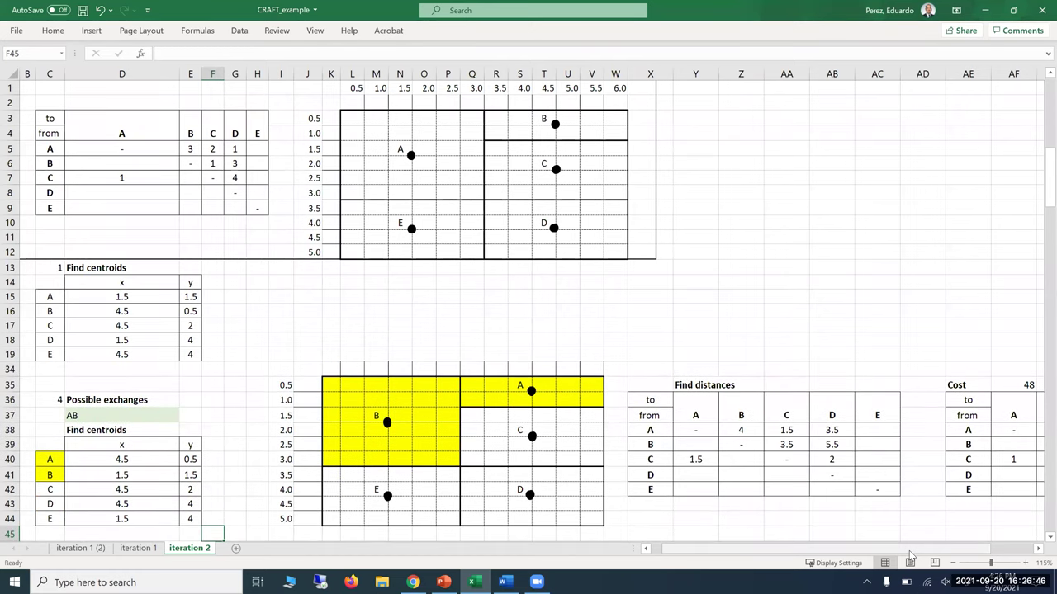
# Review the AC exchange's swapped layout, distances and cost in iteration 2.
pyautogui.press('Down')
pyautogui.press('Down')
pyautogui.press('Down')
pyautogui.press('Down')
pyautogui.press('Down')
pyautogui.press('Down')
pyautogui.press('Down')
pyautogui.press('Down')
pyautogui.press('Down')
pyautogui.press('Down')
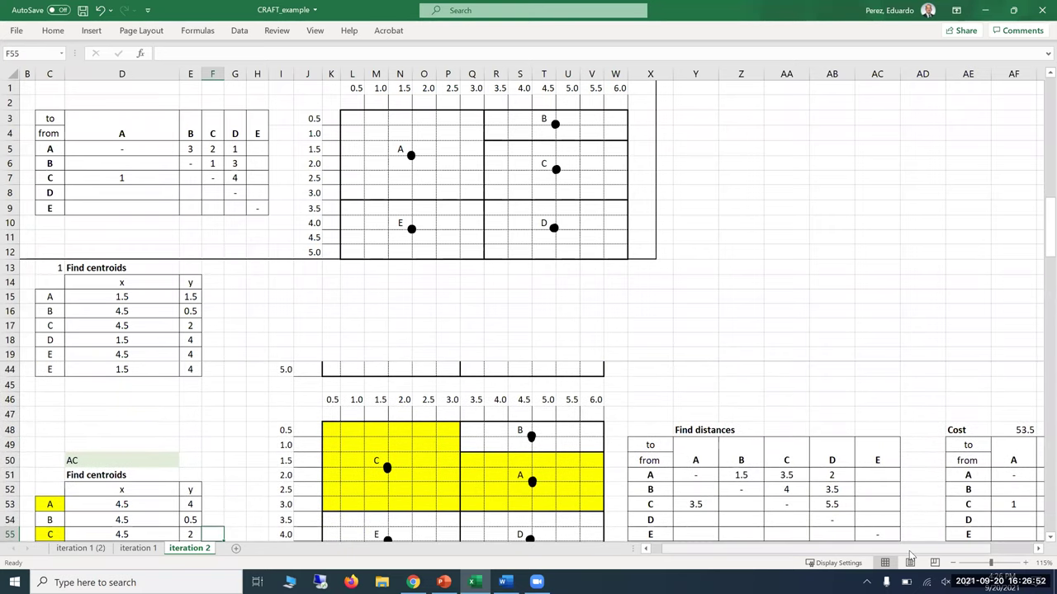
# Review the AE exchange's swapped layout, centroids, distances and cost in iteration 2.
pyautogui.press('Down')
pyautogui.press('Down')
pyautogui.press('Down')
pyautogui.press('Down')
pyautogui.press('Down')
pyautogui.press('Down')
pyautogui.press('Down')
pyautogui.press('Down')
pyautogui.press('Down')
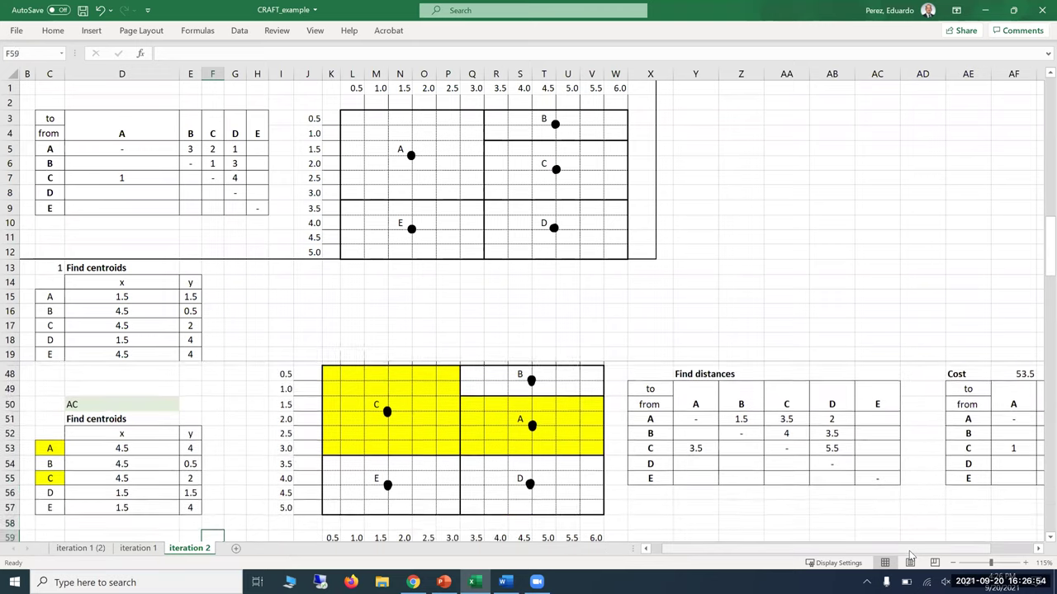
pyautogui.press('Down')
pyautogui.press('Down')
pyautogui.press('Down')
pyautogui.press('Down')
pyautogui.press('Down')
pyautogui.press('Down')
pyautogui.press('Down')
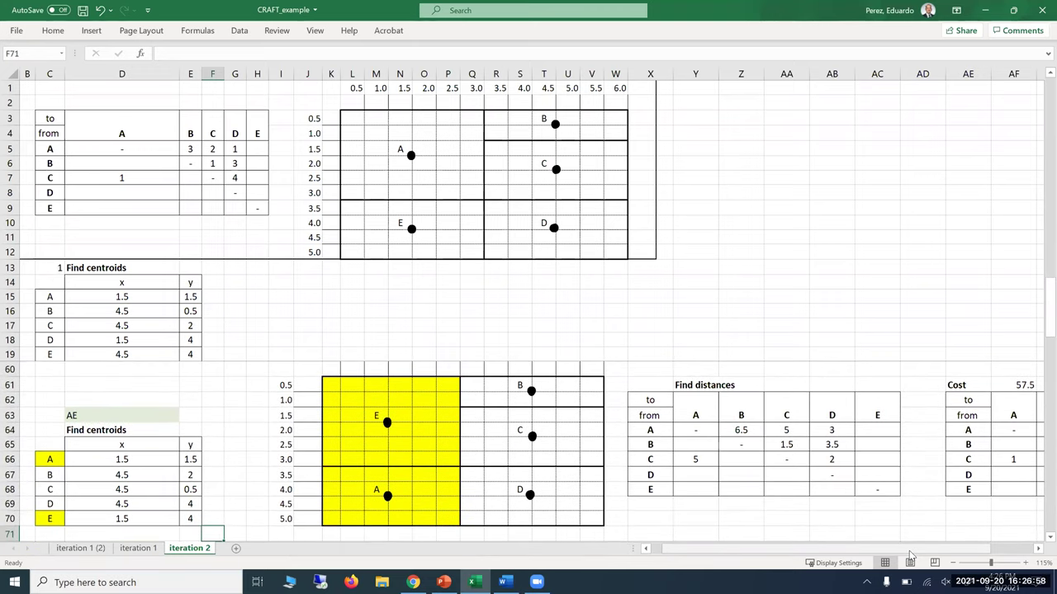
# Review the BC exchange's swapped layout, centroids and cost in iteration 2.
pyautogui.press('Down')
pyautogui.press('Down')
pyautogui.press('Down')
pyautogui.press('Down')
pyautogui.press('Down')
pyautogui.press('Down')
pyautogui.press('Down')
pyautogui.press('Down')
pyautogui.press('Down')
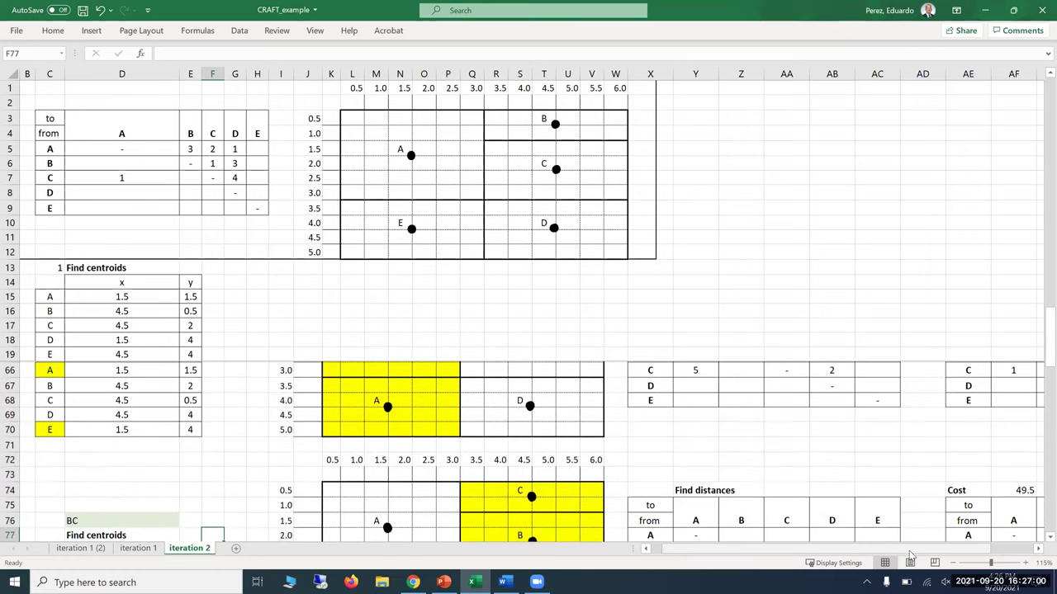
pyautogui.press('Down')
pyautogui.press('Down')
pyautogui.press('Down')
pyautogui.press('Down')
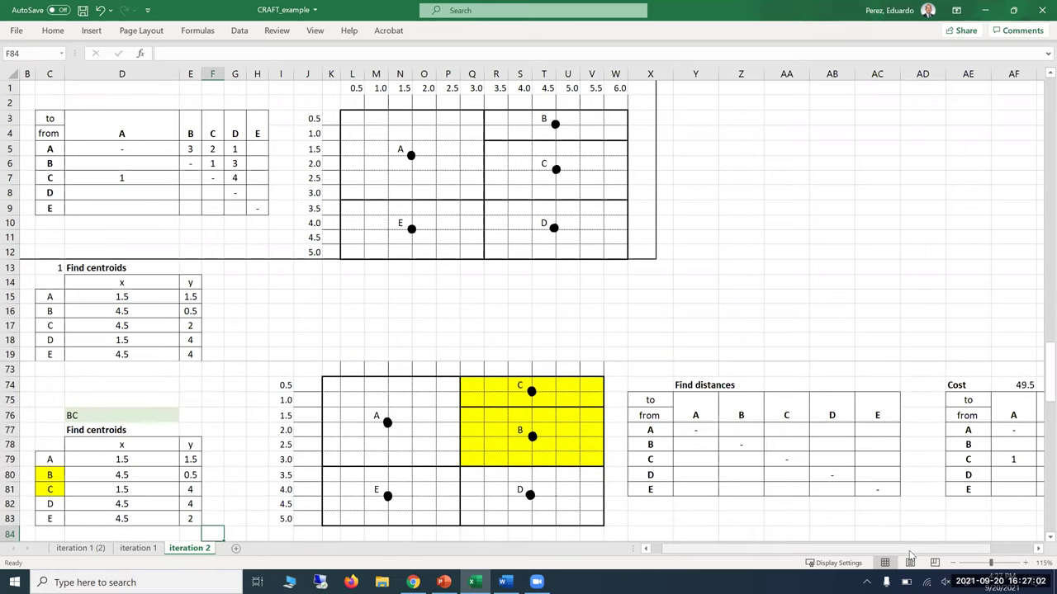
# Review the CD exchange's swapped layout, centroids and cost in iteration 2.
pyautogui.press('Down')
pyautogui.press('Down')
pyautogui.press('Down')
pyautogui.press('Down')
pyautogui.press('Down')
pyautogui.press('Down')
pyautogui.press('Down')
pyautogui.press('Down')
pyautogui.press('Down')
pyautogui.press('Down')
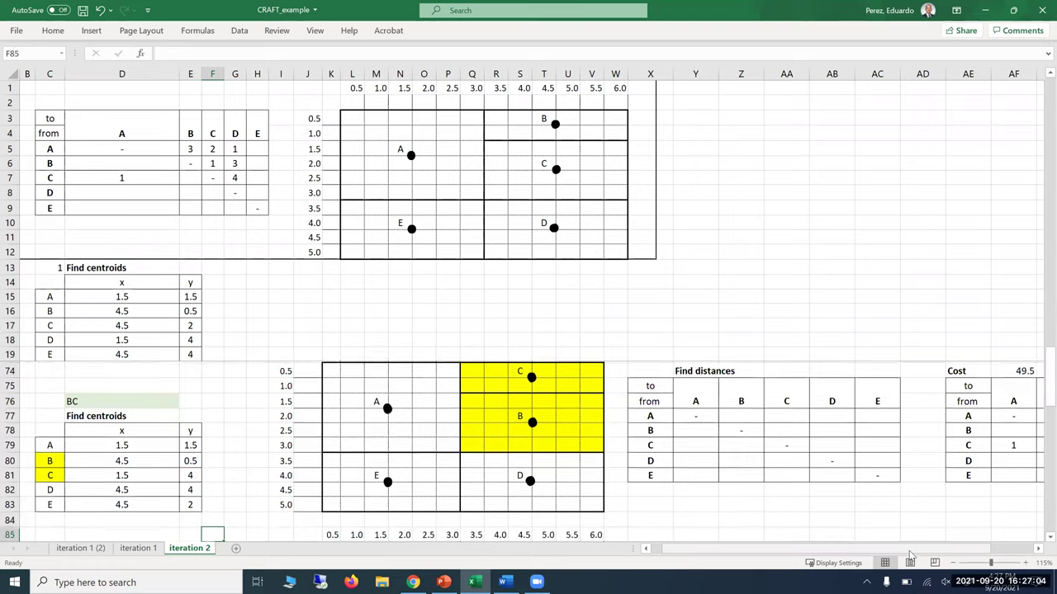
pyautogui.press('Down')
pyautogui.press('Down')
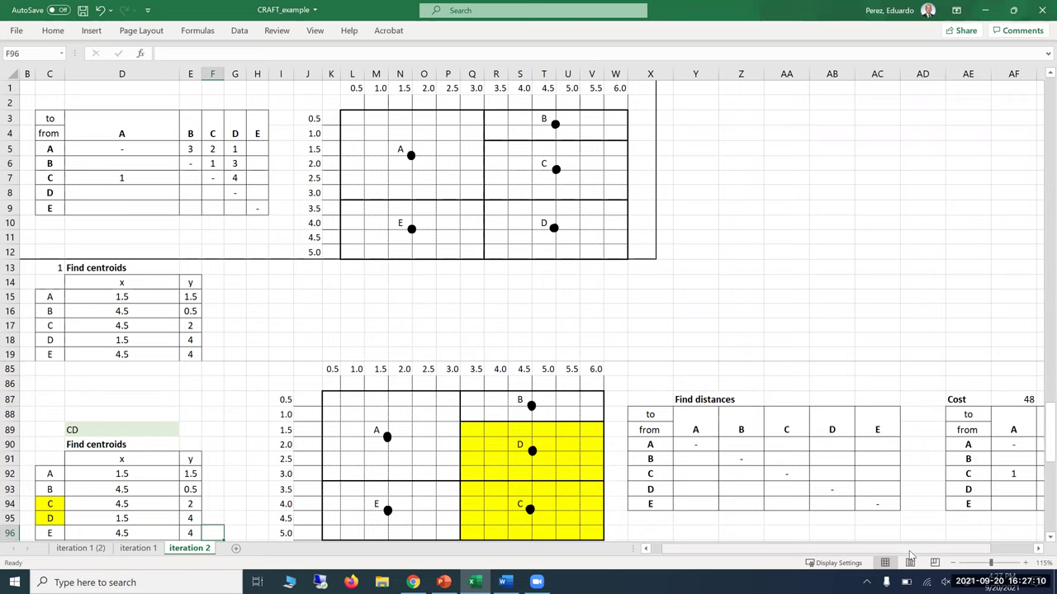
# Review the DE exchange's swapped layout, centroids and cost in iteration 2.
pyautogui.press('Down')
pyautogui.press('Down')
pyautogui.press('Down')
pyautogui.press('Down')
pyautogui.press('Down')
pyautogui.press('Down')
pyautogui.press('Down')
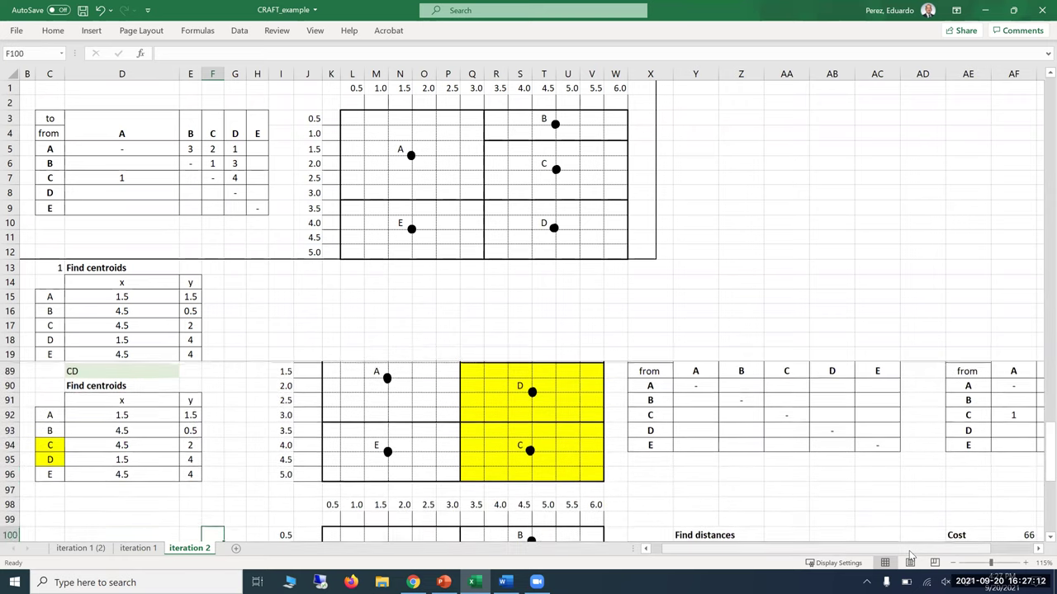
pyautogui.press('Down')
pyautogui.press('Down')
pyautogui.press('Down')
pyautogui.press('Down')
pyautogui.press('Down')
pyautogui.press('Down')
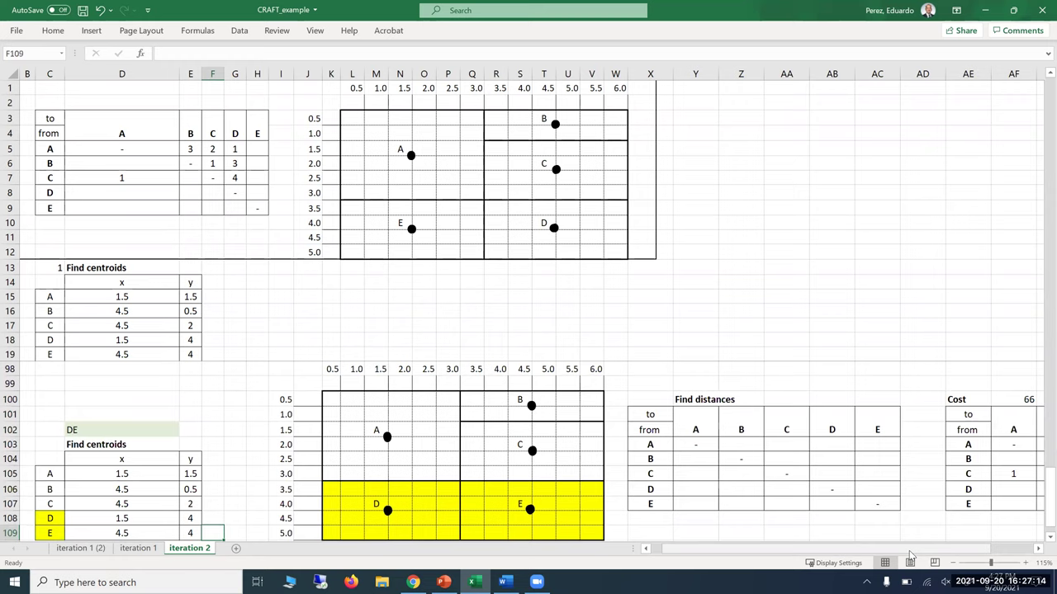
# Check below the DE block for any further exchanges and return to the DE exchange's layout and cost.
pyautogui.press('Down')
pyautogui.press('Down')
pyautogui.press('Down')
pyautogui.press('Down')
pyautogui.press('Down')
pyautogui.press('Down')
pyautogui.press('Down')
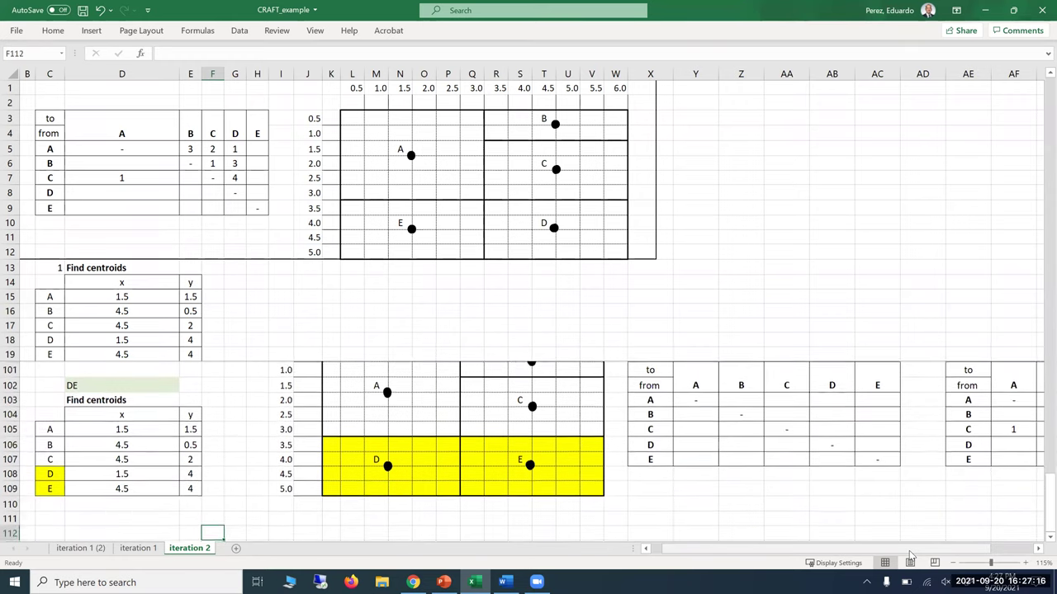
pyautogui.press('Down')
pyautogui.press('Up')
pyautogui.press('Up')
pyautogui.press('Up')
pyautogui.press('Up')
pyautogui.press('Up')
pyautogui.press('Up')
pyautogui.press('Up')
pyautogui.press('Up')
pyautogui.press('Up')
pyautogui.press('Up')
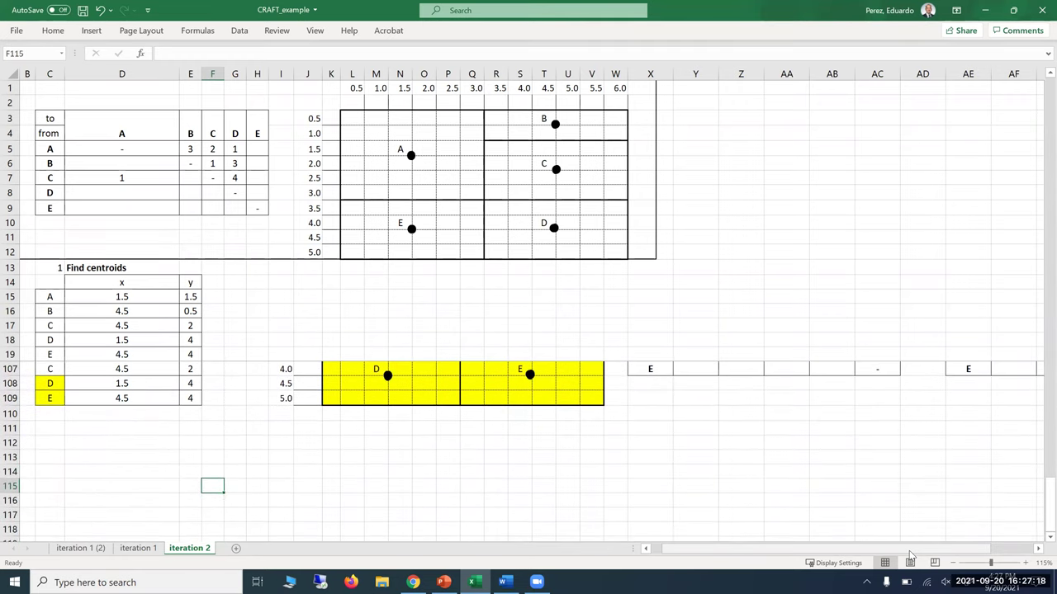
pyautogui.press('Up')
pyautogui.press('Up')
pyautogui.press('Up')
pyautogui.press('Up')
pyautogui.press('Up')
pyautogui.press('Up')
pyautogui.press('Up')
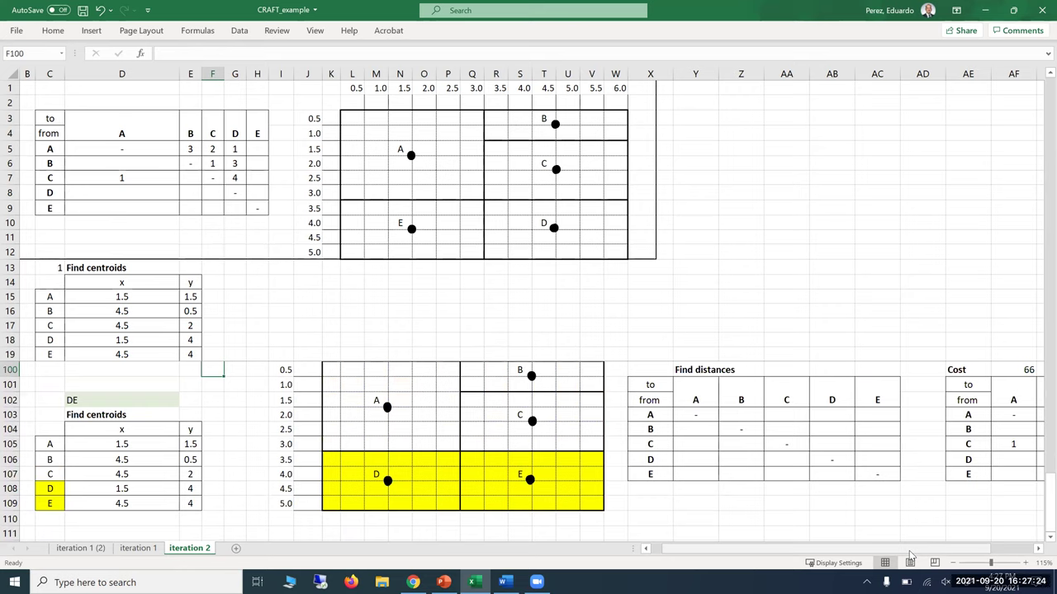
# Compare the costs of the iteration 2 exchanges, going back from DE through CD and BC to the AE block.
pyautogui.press('Up')
pyautogui.press('Up')
pyautogui.press('Up')
pyautogui.press('Up')
pyautogui.press('Up')
pyautogui.press('Up')
pyautogui.press('Up')
pyautogui.press('Up')
pyautogui.press('Up')
pyautogui.press('Up')
pyautogui.press('Up')
pyautogui.press('Up')
pyautogui.press('Up')
pyautogui.press('Up')
pyautogui.press('Up')
pyautogui.press('Up')
pyautogui.press('Up')
pyautogui.press('Up')
pyautogui.press('Up')
pyautogui.press('Up')
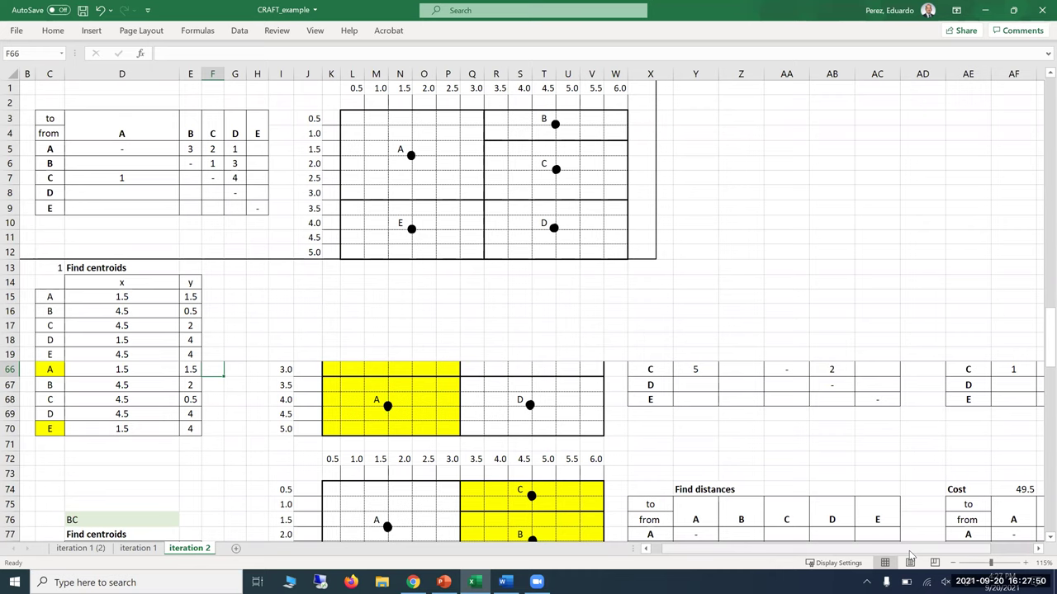
# Switch to the PowerPoint lecture and start the slide show from slide 22, "Algorithm Approaches - CRAFT".
pyautogui.click(444, 582)
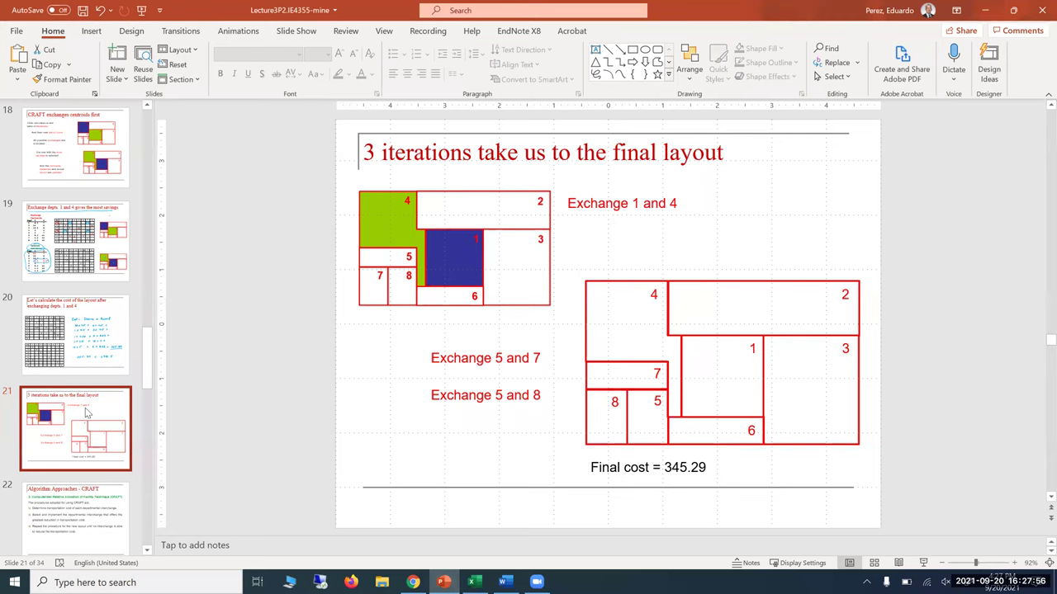
pyautogui.click(91, 495)
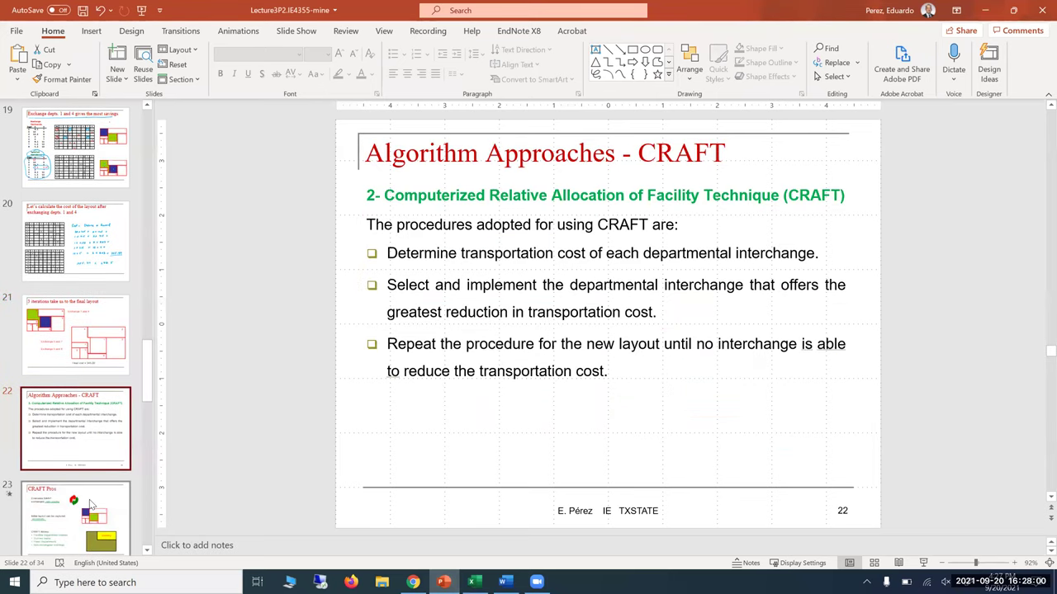
pyautogui.click(925, 565)
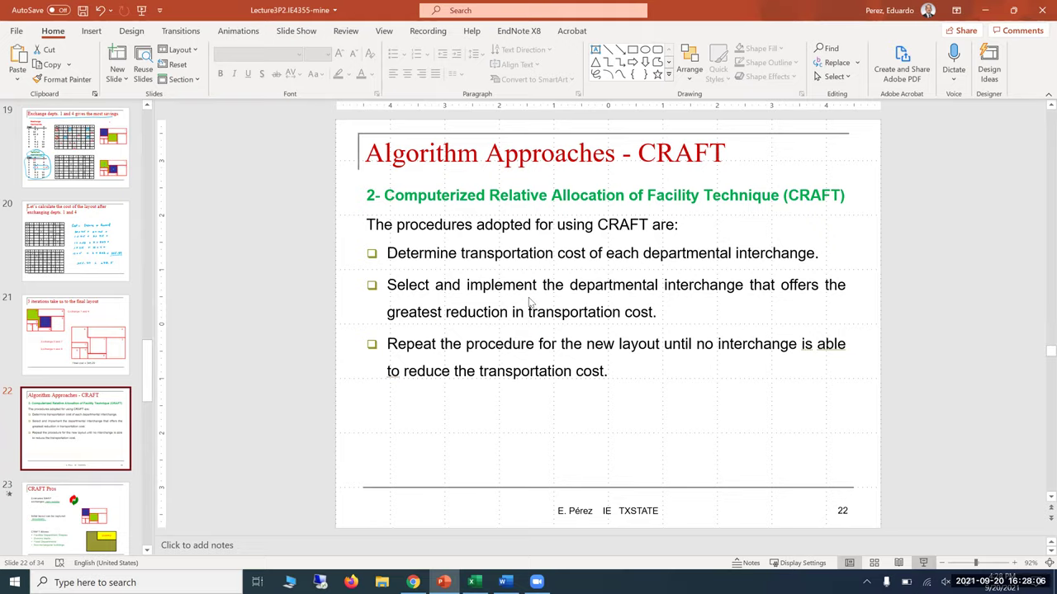